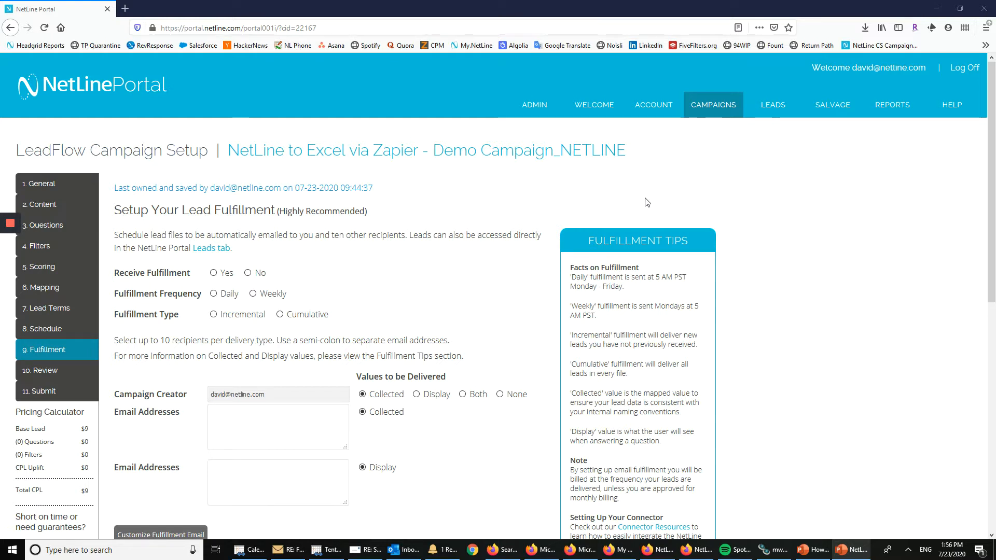
{"action": "left_click_drag", "start_coordinate": [232, 148], "coordinate": [616, 154]}
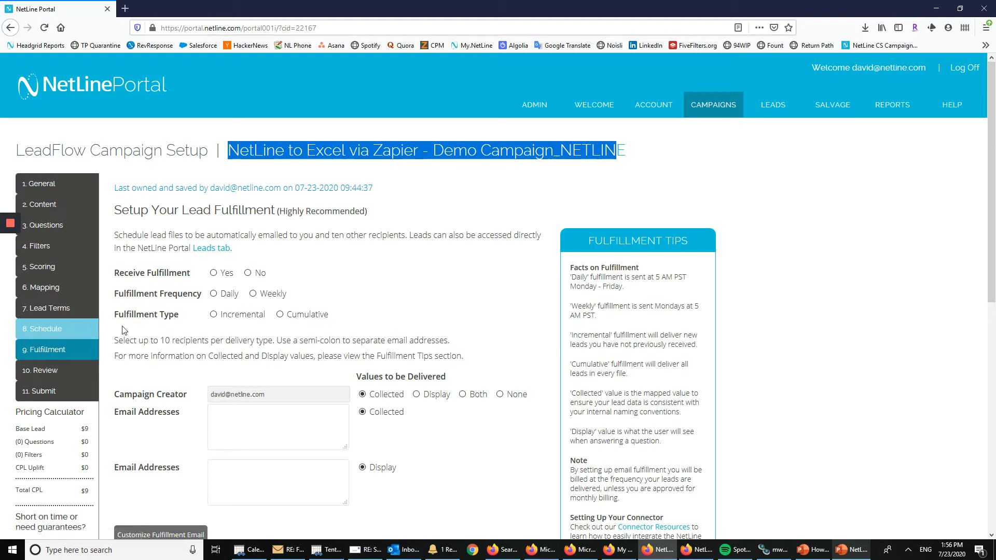
{"action": "left_click", "coordinate": [172, 335]}
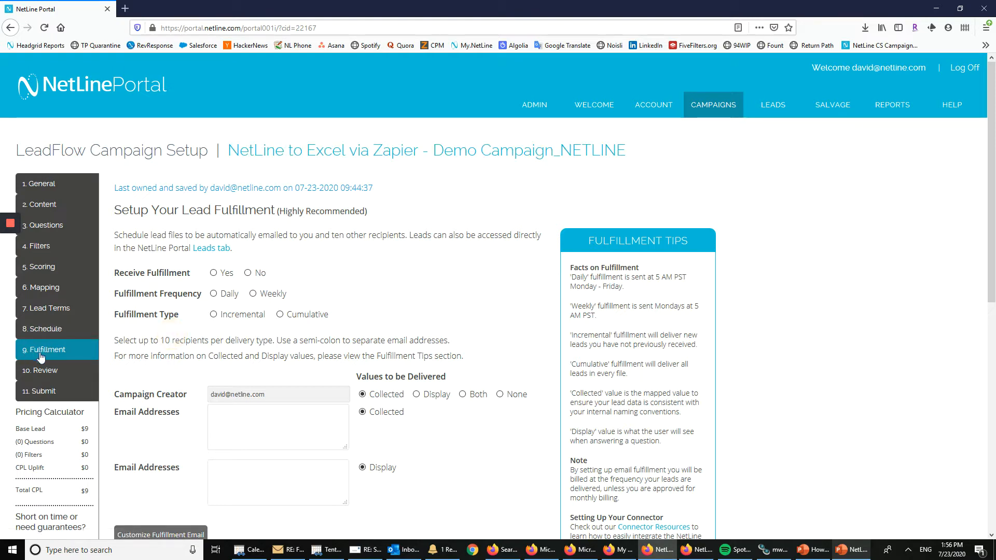
Open the primary connector's setup on the Fulfillment page and clear its URL.
{"action": "scroll", "coordinate": [169, 193], "scroll_direction": "down", "scroll_amount": 1}
{"action": "scroll", "coordinate": [168, 193], "scroll_direction": "down", "scroll_amount": 7}
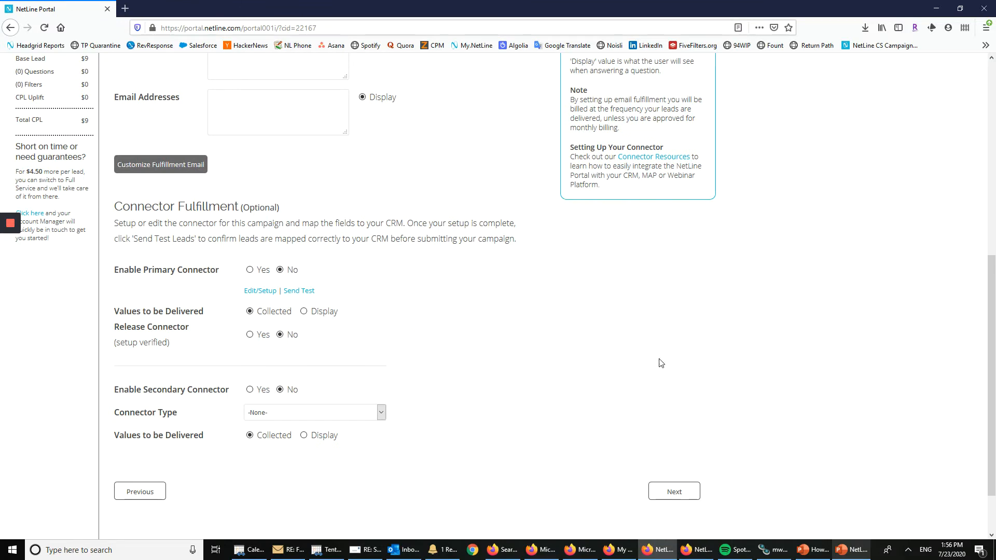
{"action": "left_click", "coordinate": [258, 291]}
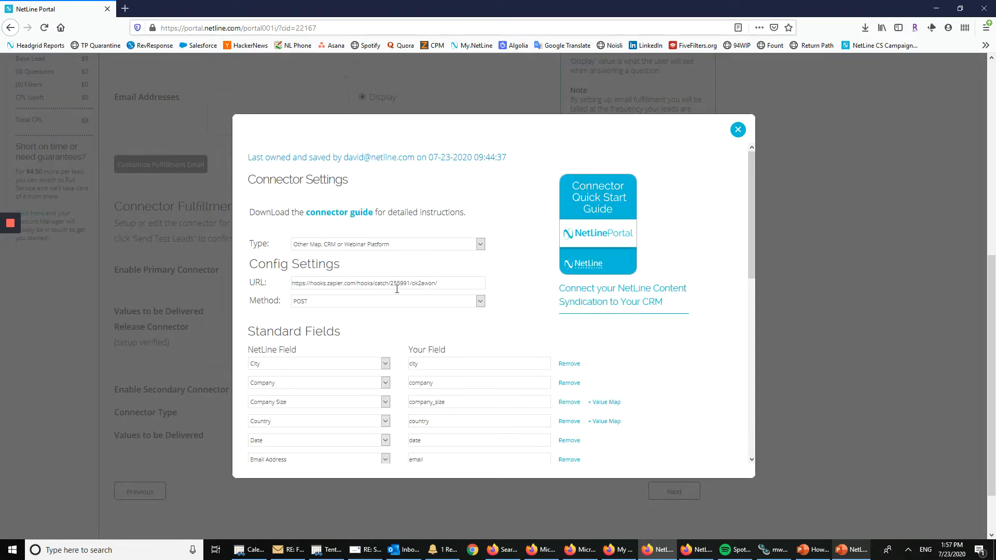
{"action": "left_click", "coordinate": [396, 287]}
{"action": "triple_click", "coordinate": [397, 287]}
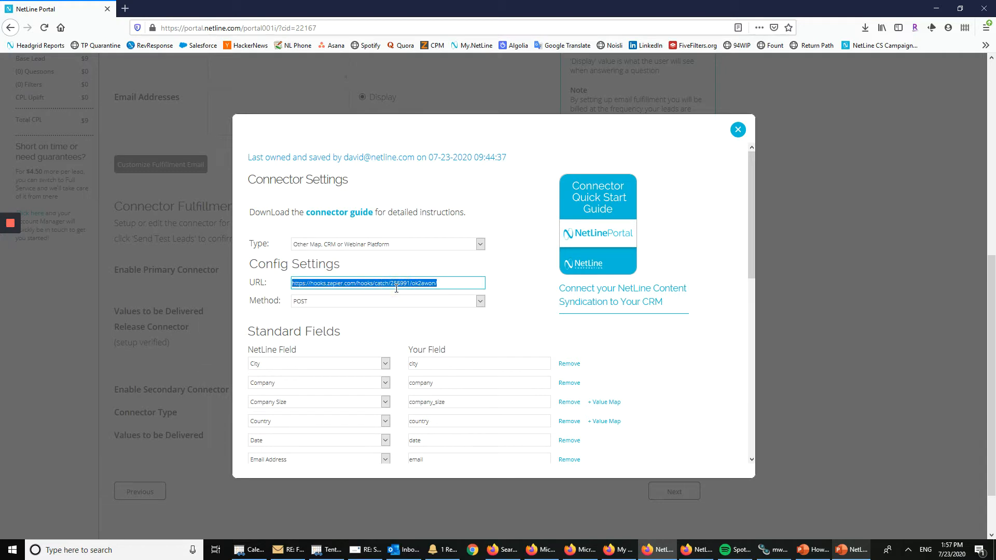
{"action": "key", "text": "BackSpace"}
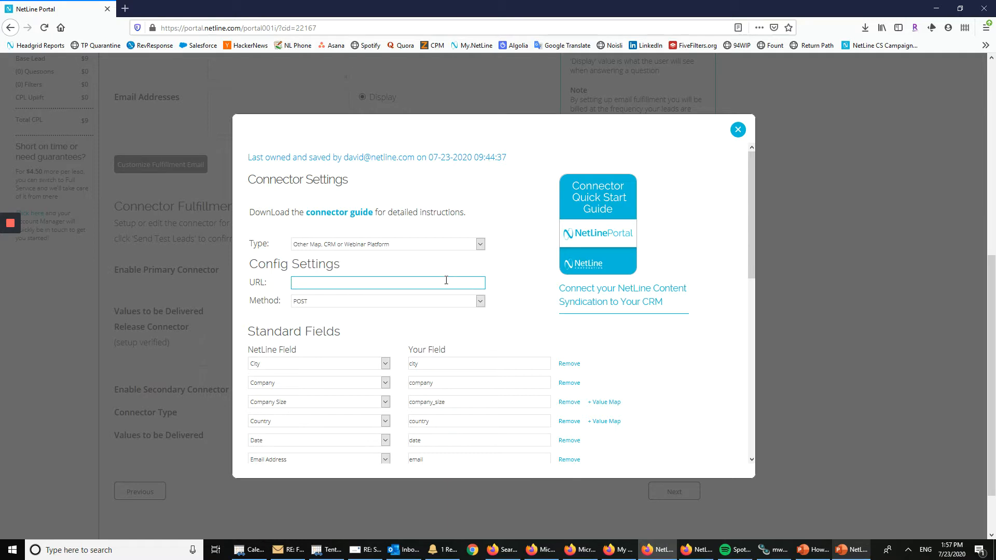
Switch to Zapier and create a new zap triggered by the Catch Hook event of Webhooks by Zapier.
{"action": "left_click", "coordinate": [624, 553]}
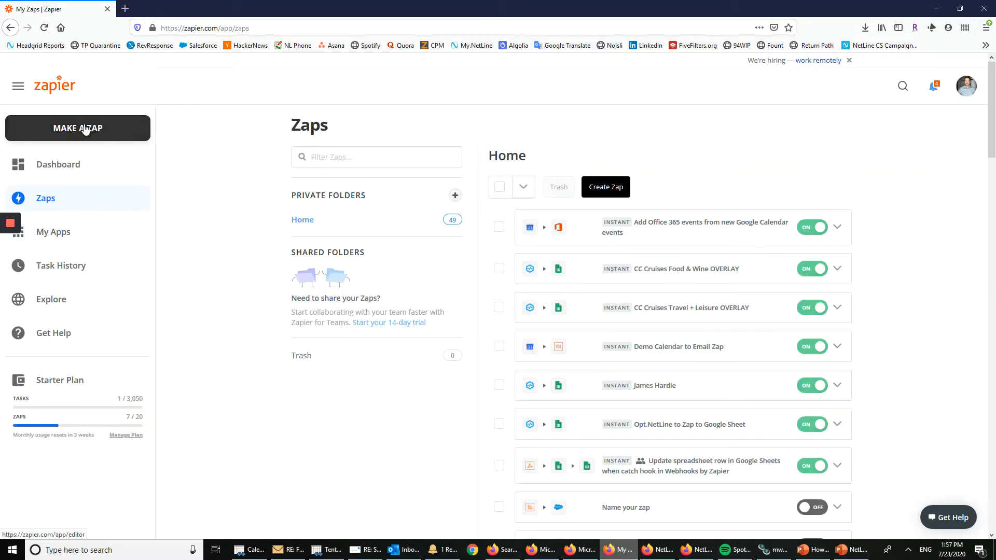
{"action": "left_click", "coordinate": [85, 129]}
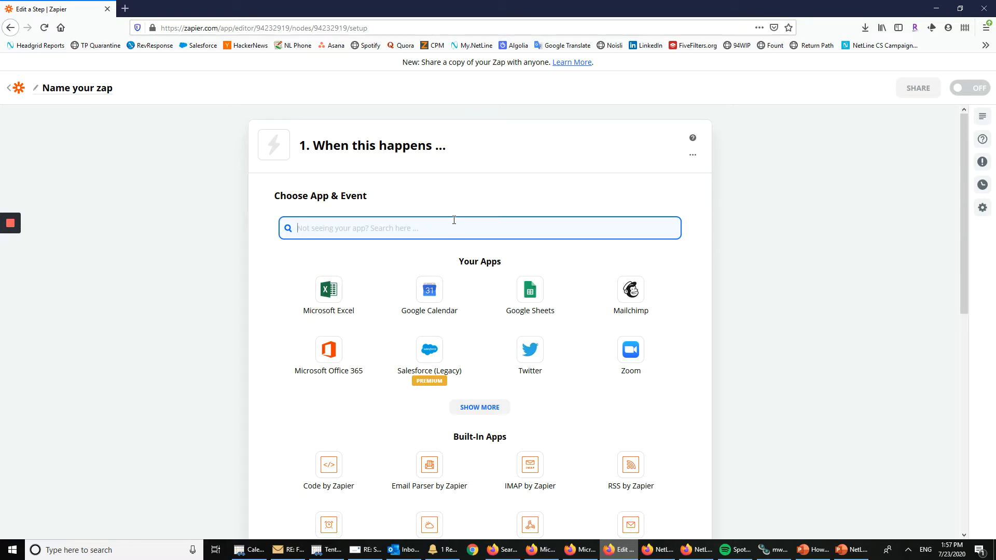
{"action": "type", "text": "web"}
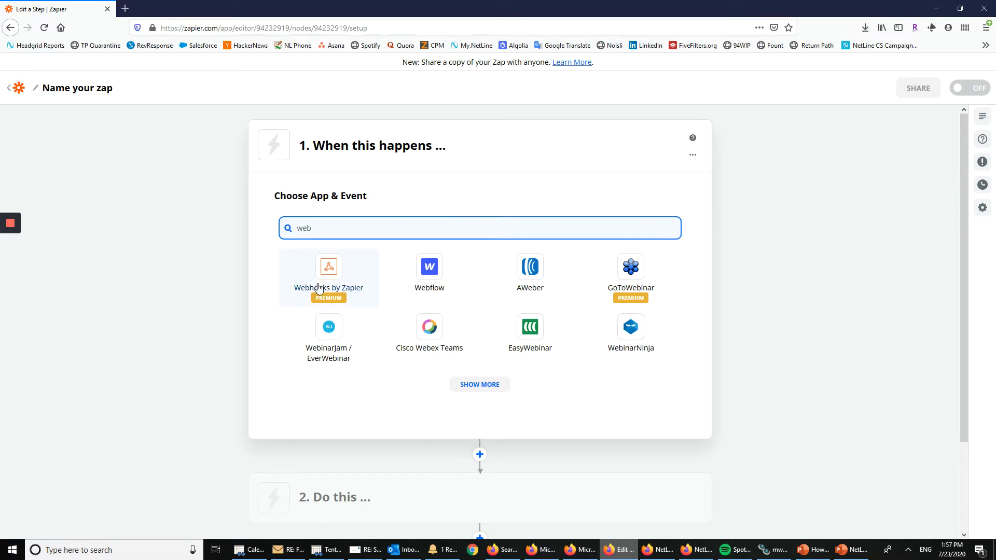
{"action": "left_click", "coordinate": [319, 289]}
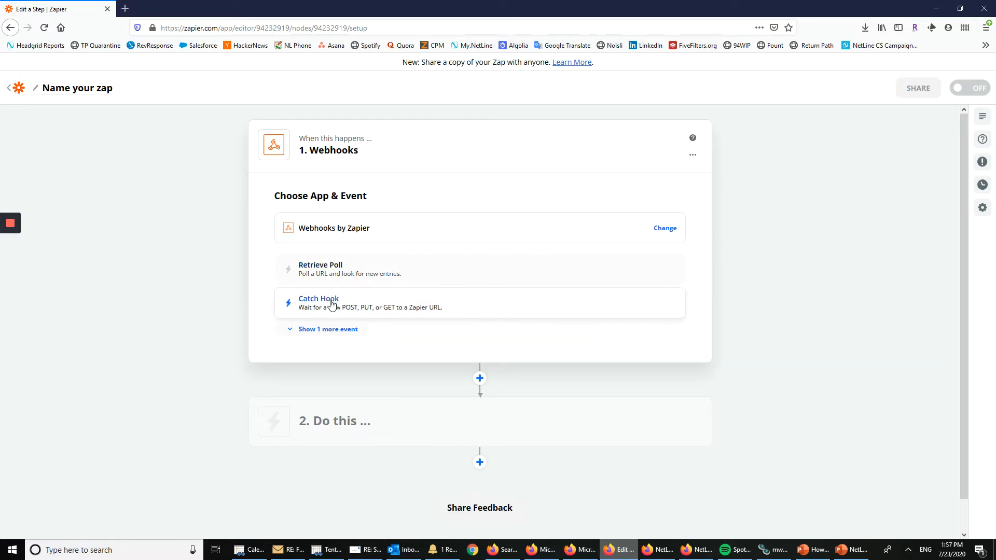
{"action": "left_click", "coordinate": [303, 306]}
{"action": "left_click", "coordinate": [480, 306]}
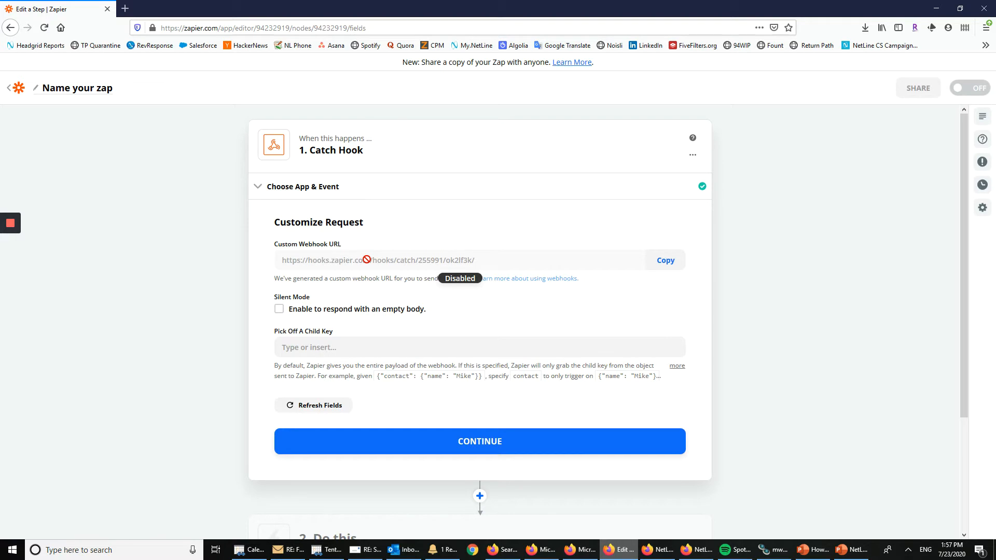
Copy the zap's custom webhook URL and paste it as the connector's URL in the NetLine Portal.
{"action": "left_click", "coordinate": [674, 266]}
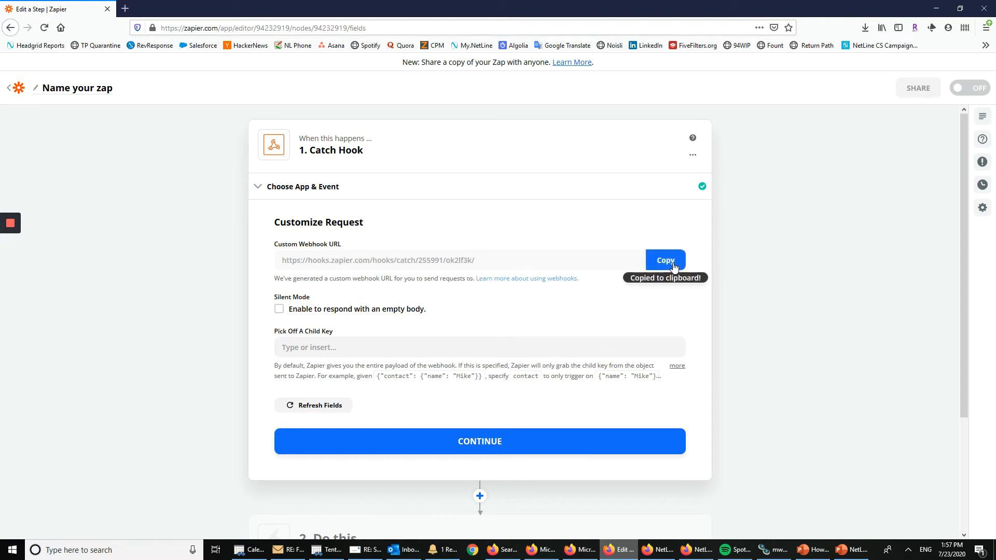
{"action": "left_click", "coordinate": [658, 550]}
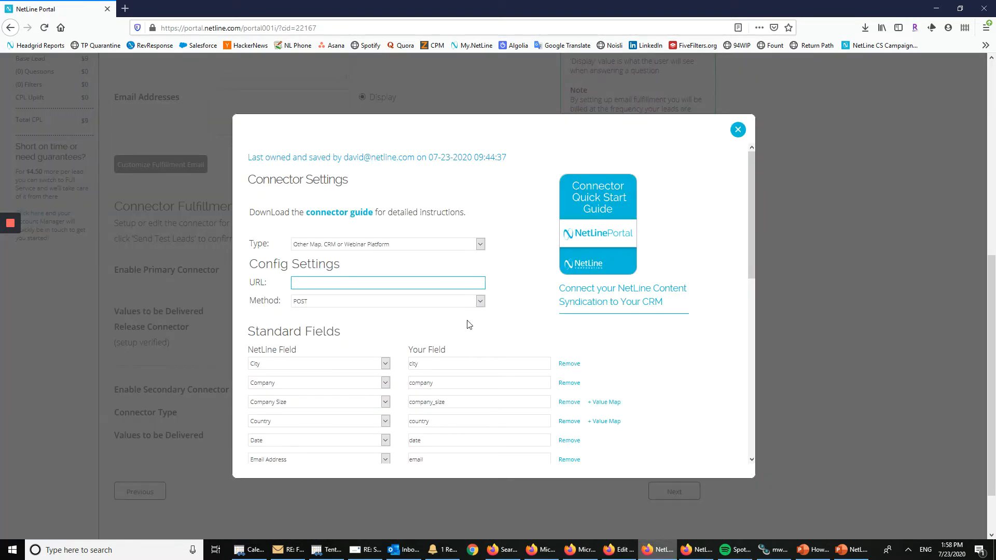
{"action": "key", "text": "ctrl+v"}
Compare the connector's standard field mappings with the Email, Title, Phone and Company Size column headings in the Excel workbook.
{"action": "scroll", "coordinate": [522, 299], "scroll_direction": "down", "scroll_amount": 4}
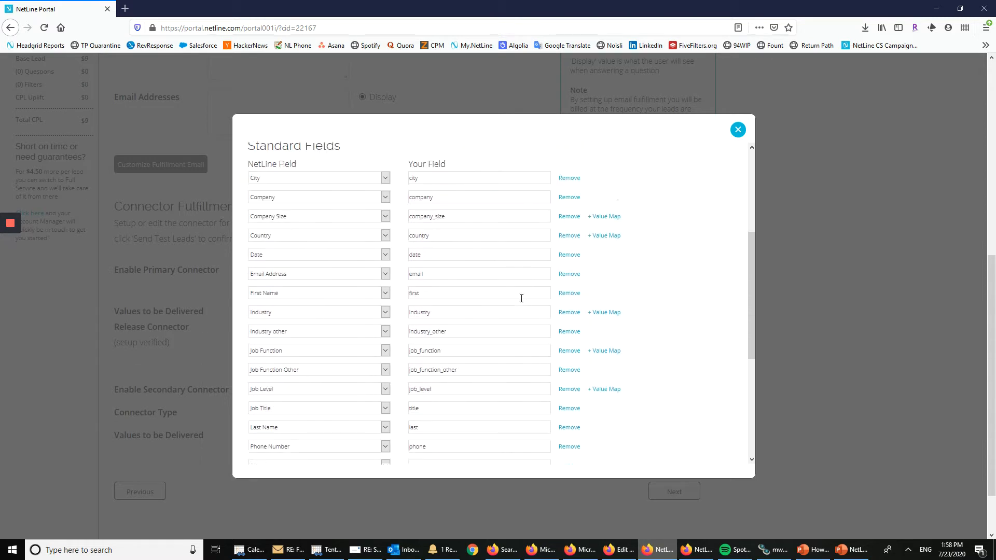
{"action": "scroll", "coordinate": [516, 254], "scroll_direction": "up", "scroll_amount": 2}
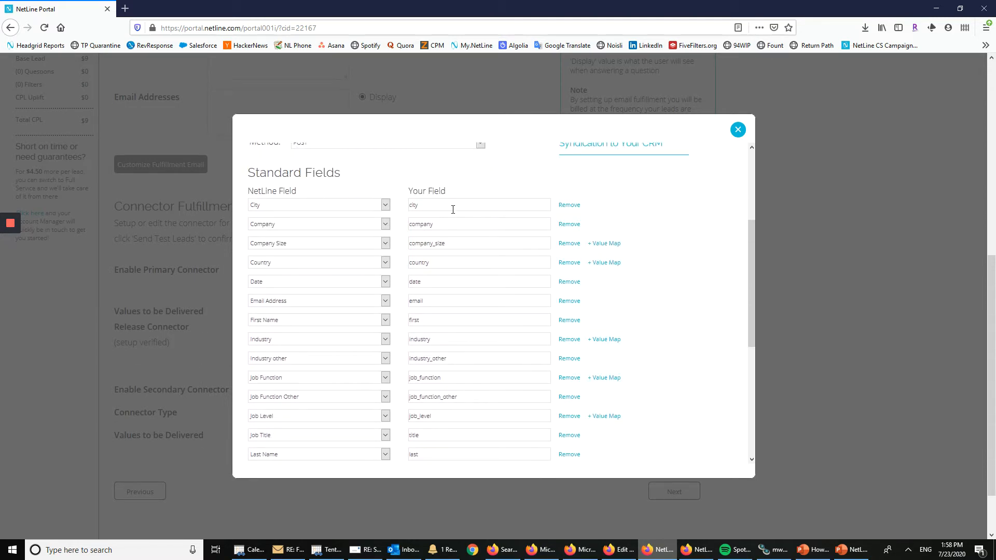
{"action": "scroll", "coordinate": [453, 209], "scroll_direction": "down", "scroll_amount": 2}
{"action": "scroll", "coordinate": [452, 209], "scroll_direction": "down", "scroll_amount": 2}
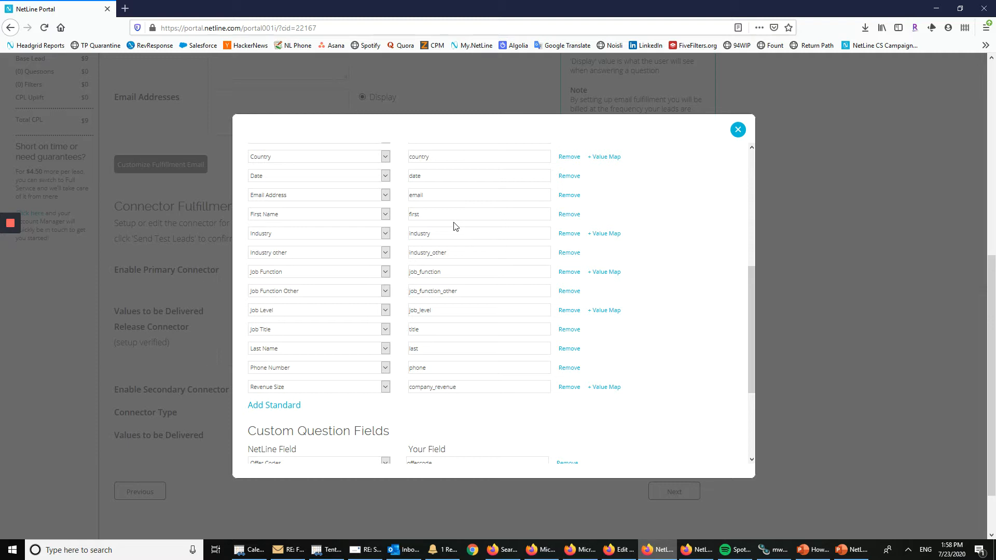
{"action": "scroll", "coordinate": [511, 248], "scroll_direction": "up", "scroll_amount": 4}
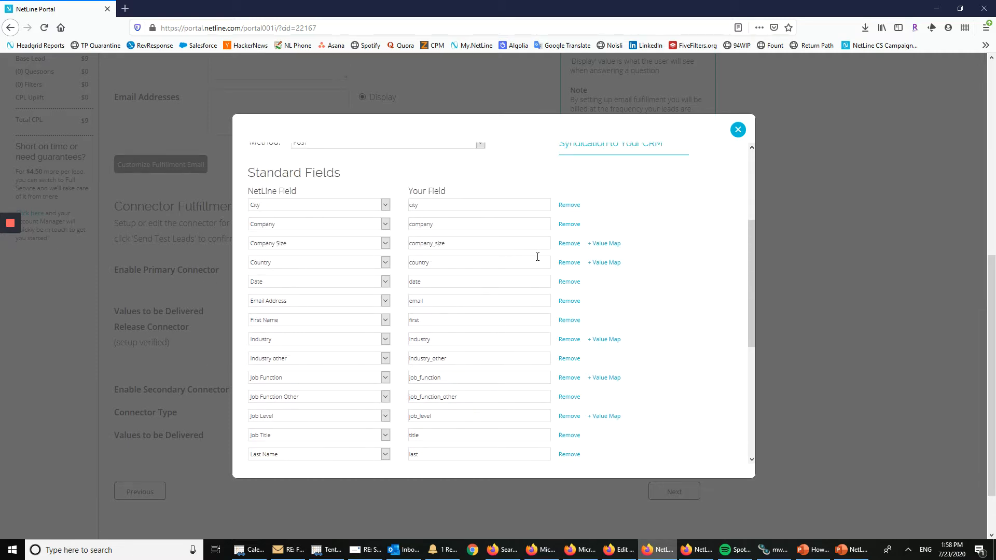
{"action": "scroll", "coordinate": [463, 299], "scroll_direction": "down", "scroll_amount": 3}
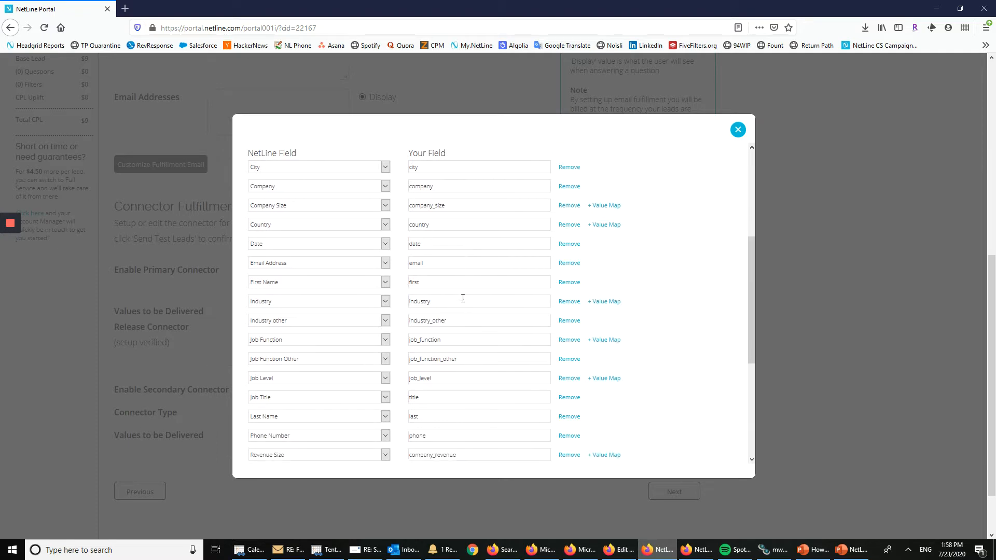
{"action": "left_click", "coordinate": [696, 550]}
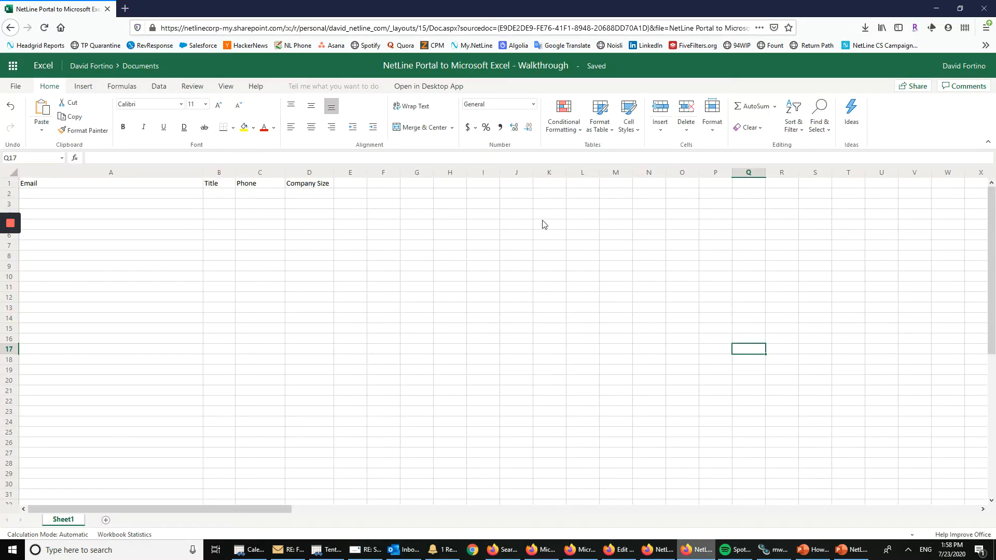
{"action": "left_click", "coordinate": [116, 185]}
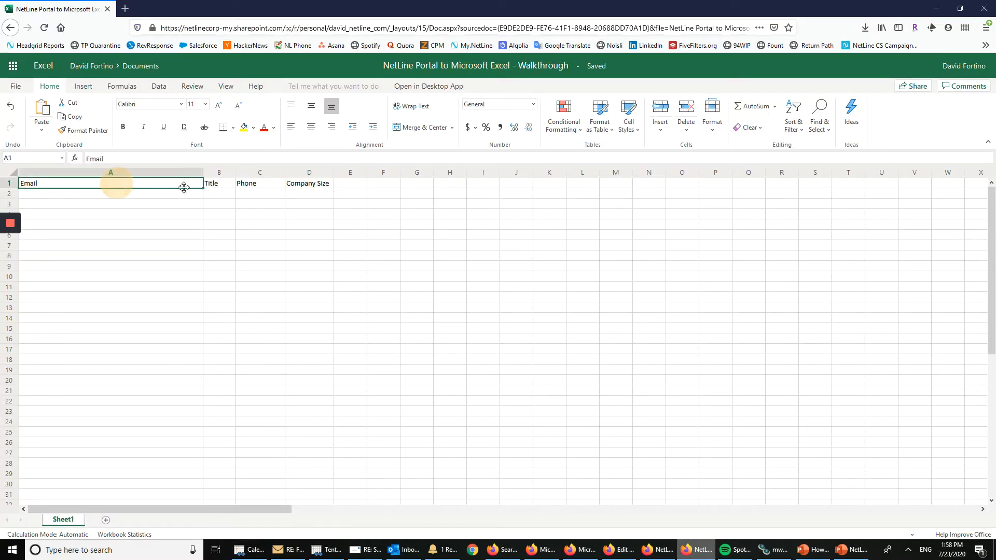
{"action": "left_click", "coordinate": [210, 186]}
{"action": "left_click", "coordinate": [270, 186]}
{"action": "left_click", "coordinate": [307, 186]}
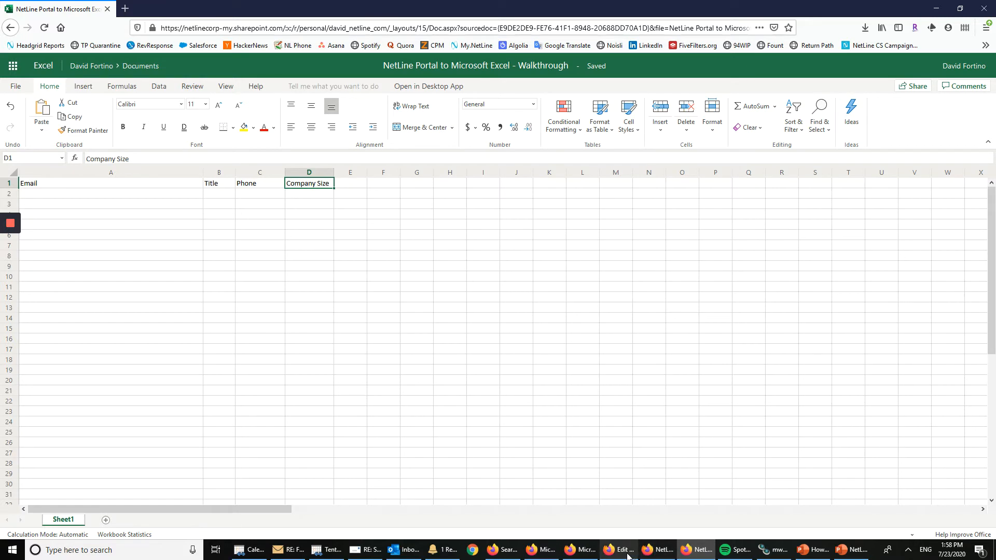
Return to the NetLine Portal and submit the connector settings.
{"action": "left_click", "coordinate": [656, 551]}
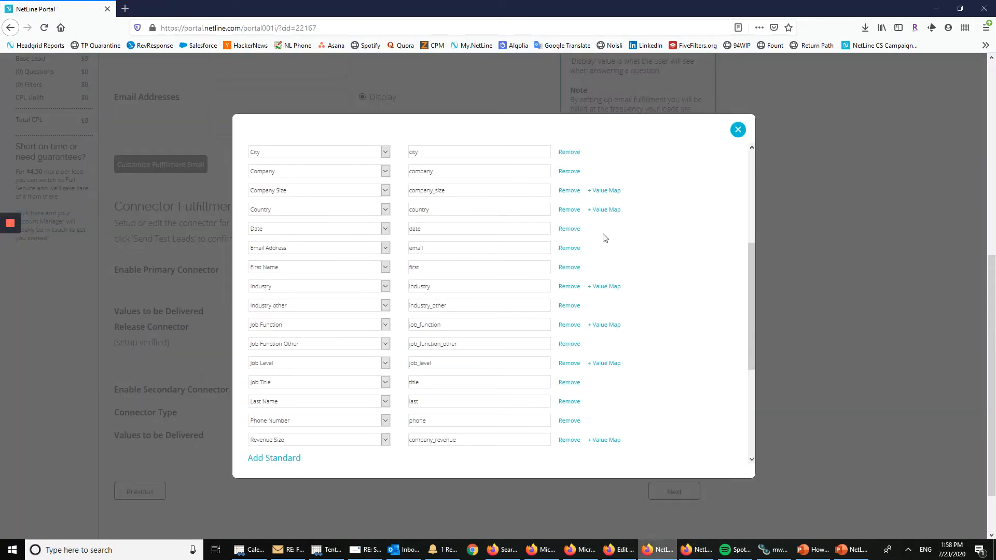
{"action": "scroll", "coordinate": [529, 283], "scroll_direction": "down", "scroll_amount": 4}
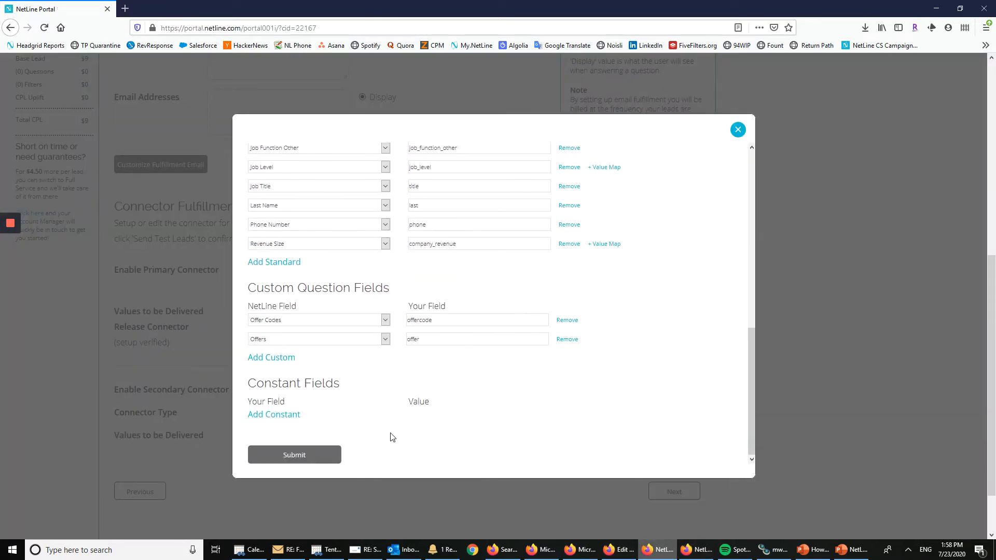
{"action": "left_click", "coordinate": [318, 456]}
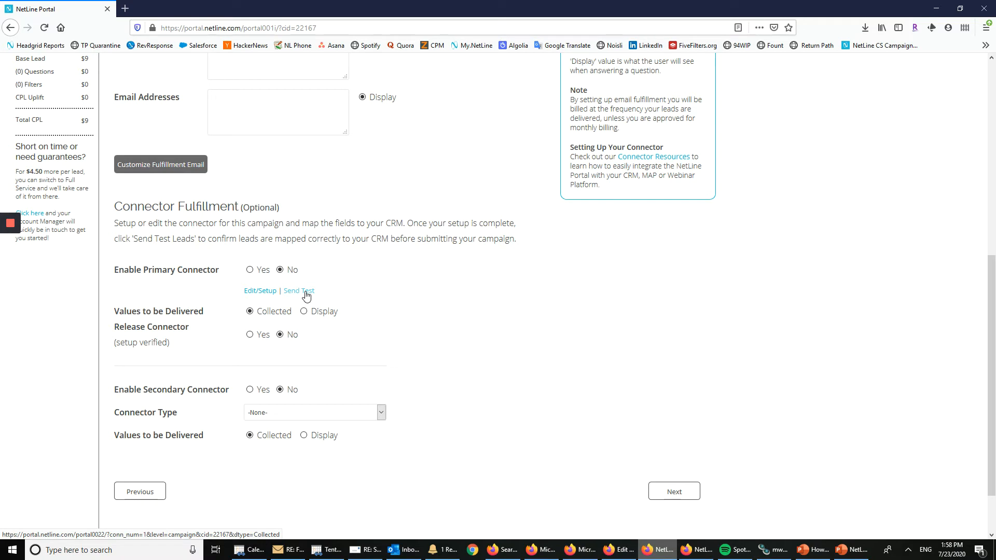
Send the test leads with their default values through the primary connector and close the sent-records report.
{"action": "left_click", "coordinate": [305, 292]}
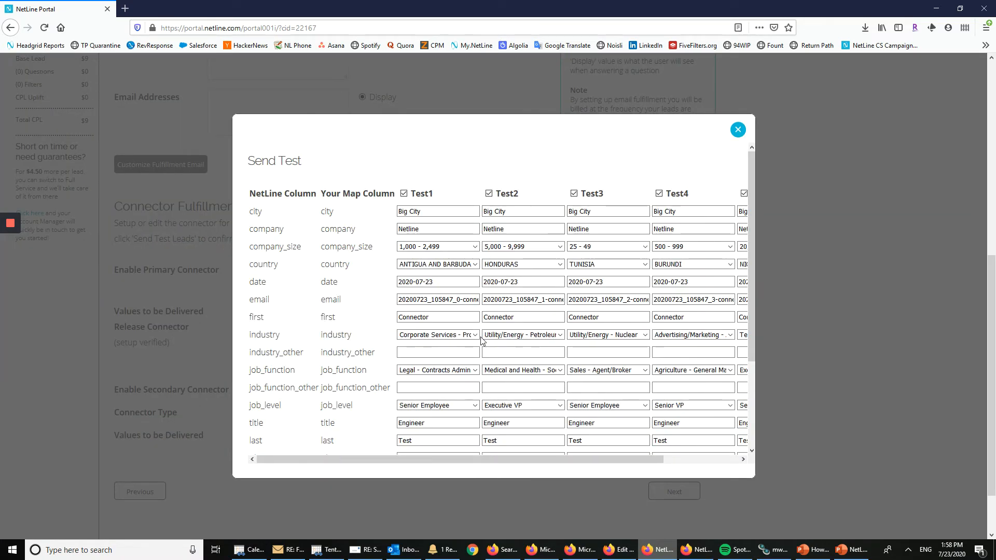
{"action": "scroll", "coordinate": [436, 335], "scroll_direction": "down", "scroll_amount": 3}
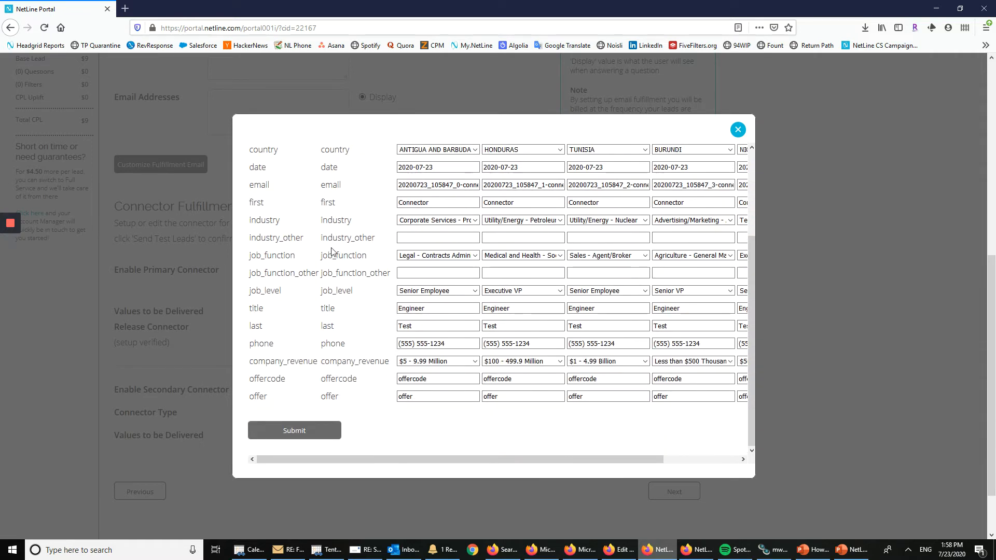
{"action": "left_click", "coordinate": [301, 434]}
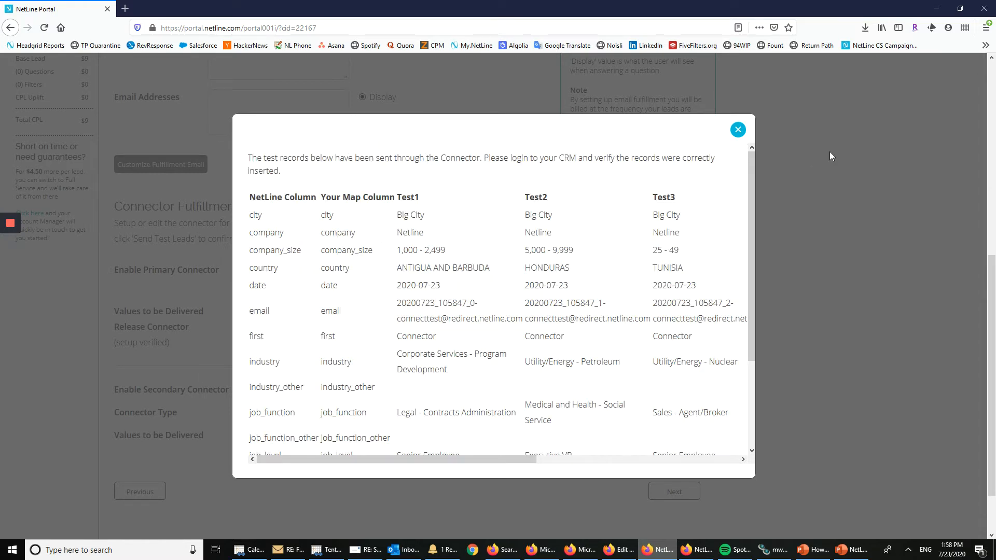
{"action": "left_click", "coordinate": [740, 129]}
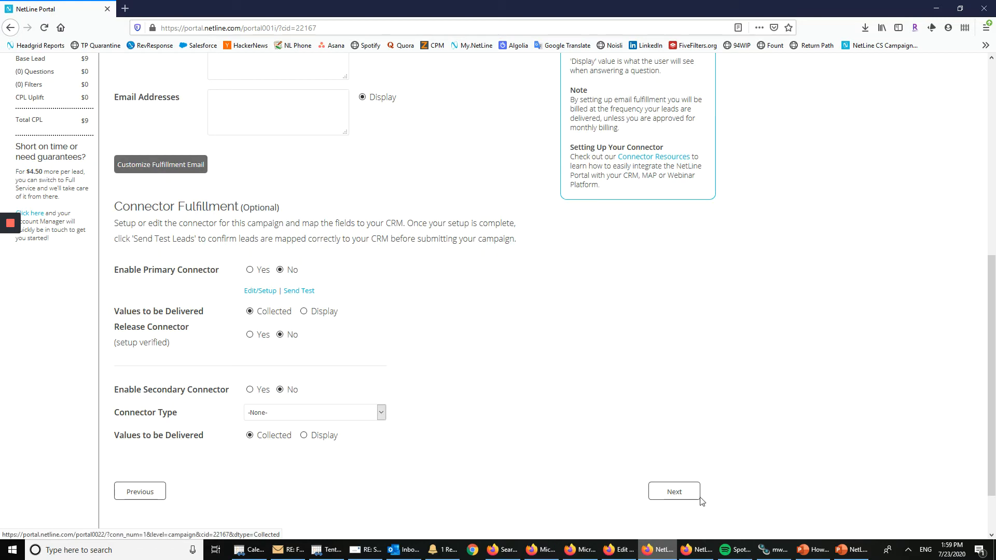
Switch to Zapier, test the Catch Hook trigger with the default request settings and review the received requests' field data.
{"action": "left_click", "coordinate": [634, 551]}
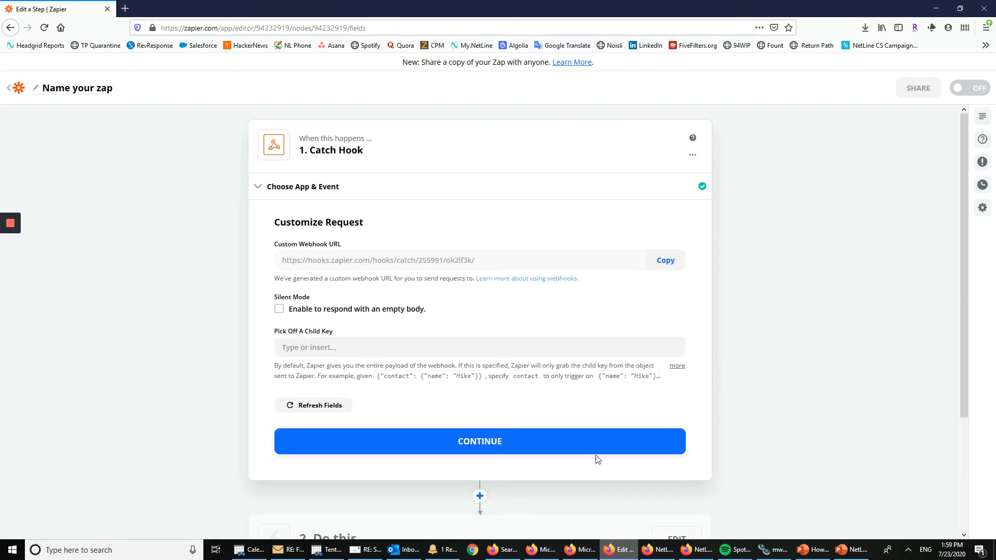
{"action": "left_click", "coordinate": [478, 450]}
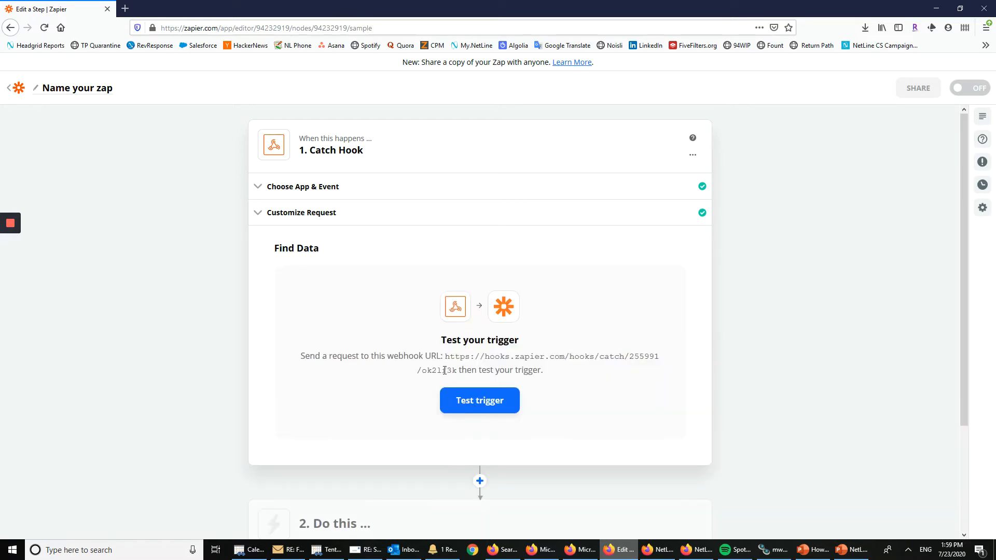
{"action": "left_click", "coordinate": [480, 401]}
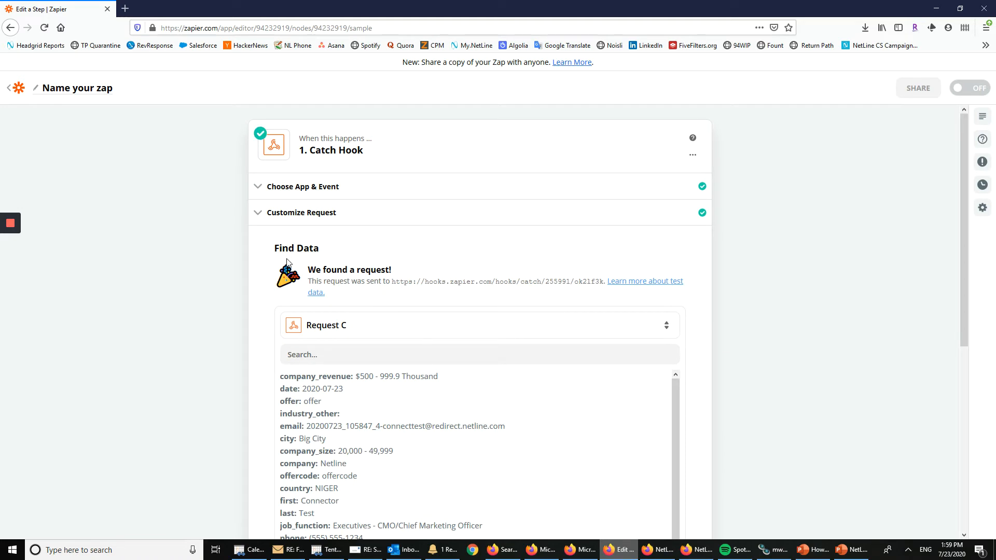
{"action": "scroll", "coordinate": [347, 278], "scroll_direction": "down", "scroll_amount": 2}
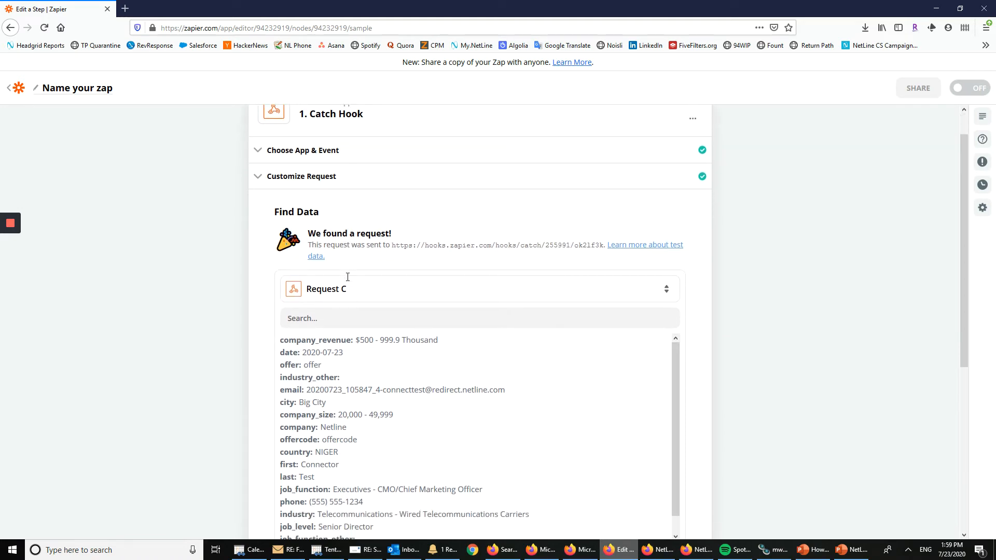
{"action": "left_click", "coordinate": [357, 270]}
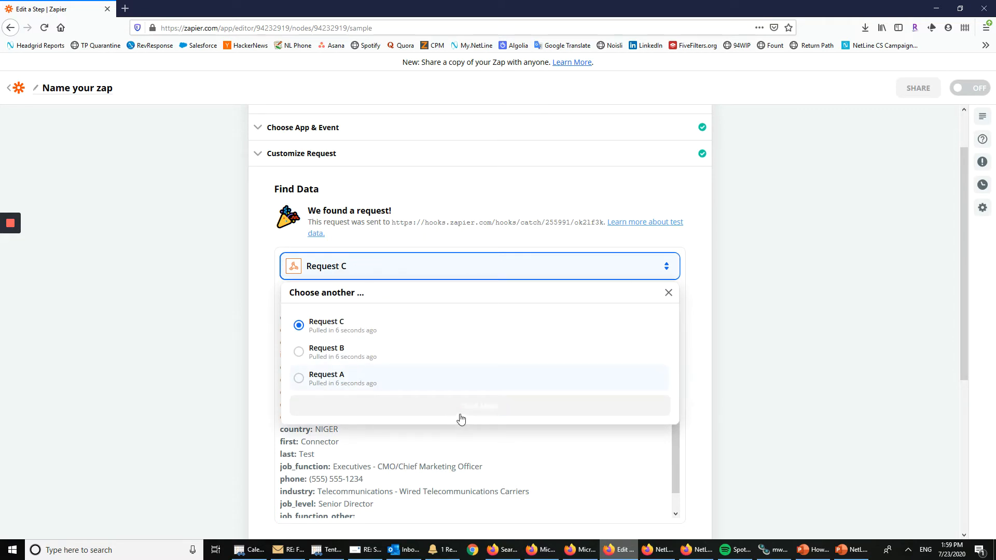
{"action": "left_click", "coordinate": [259, 309]}
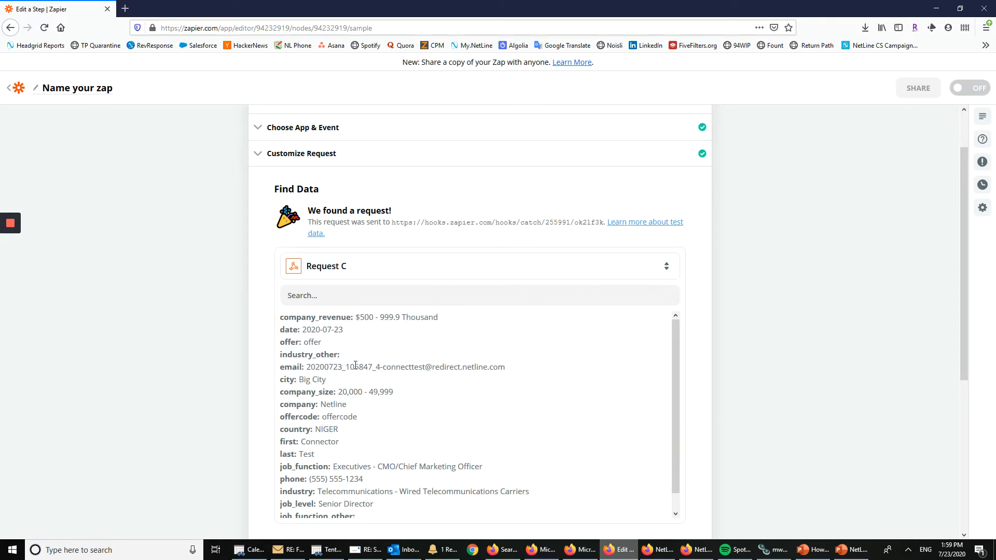
{"action": "scroll", "coordinate": [341, 350], "scroll_direction": "down", "scroll_amount": 1}
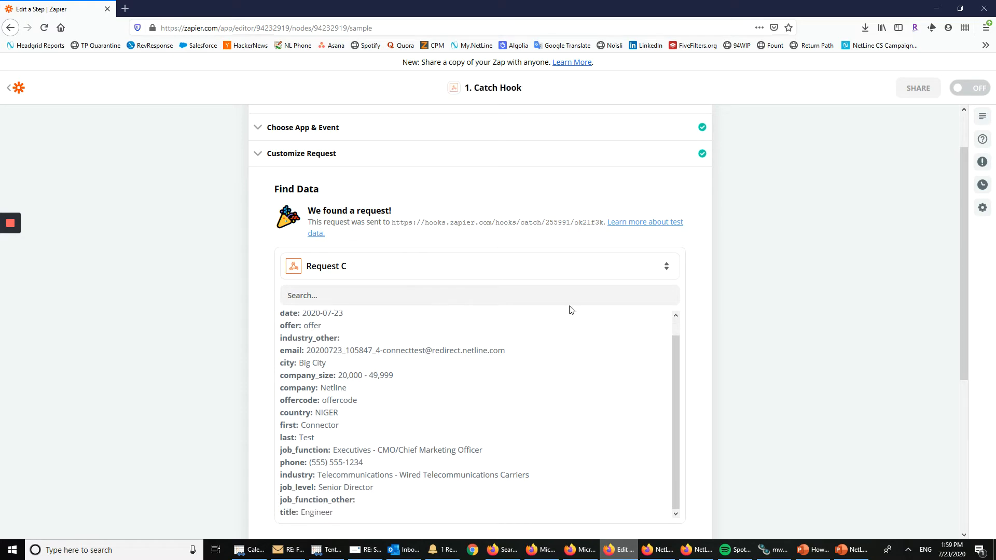
Proceed from the trigger test and set the Zap's action to Microsoft Excel with the Add Row event.
{"action": "scroll", "coordinate": [748, 294], "scroll_direction": "down", "scroll_amount": 5}
{"action": "left_click", "coordinate": [472, 296]}
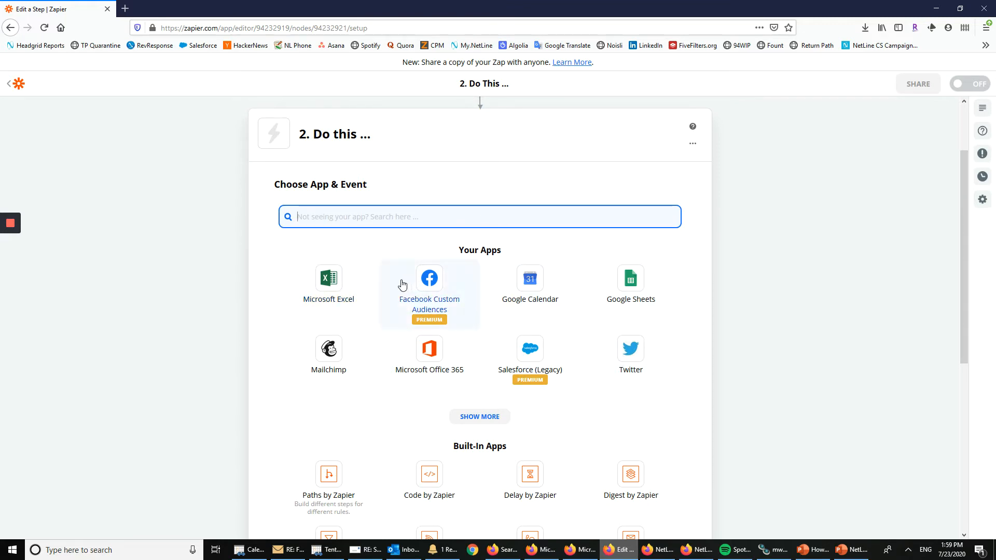
{"action": "left_click", "coordinate": [326, 282]}
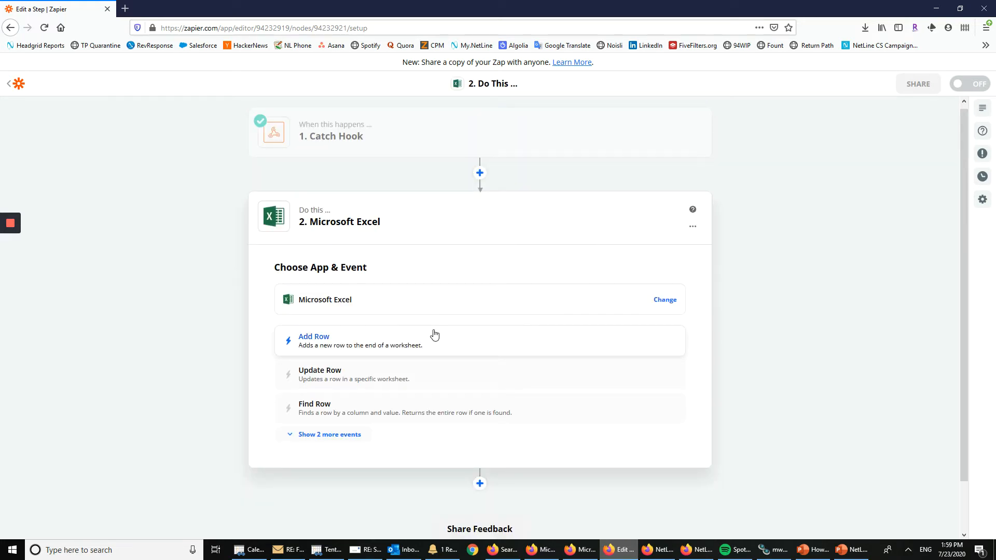
{"action": "left_click", "coordinate": [358, 343]}
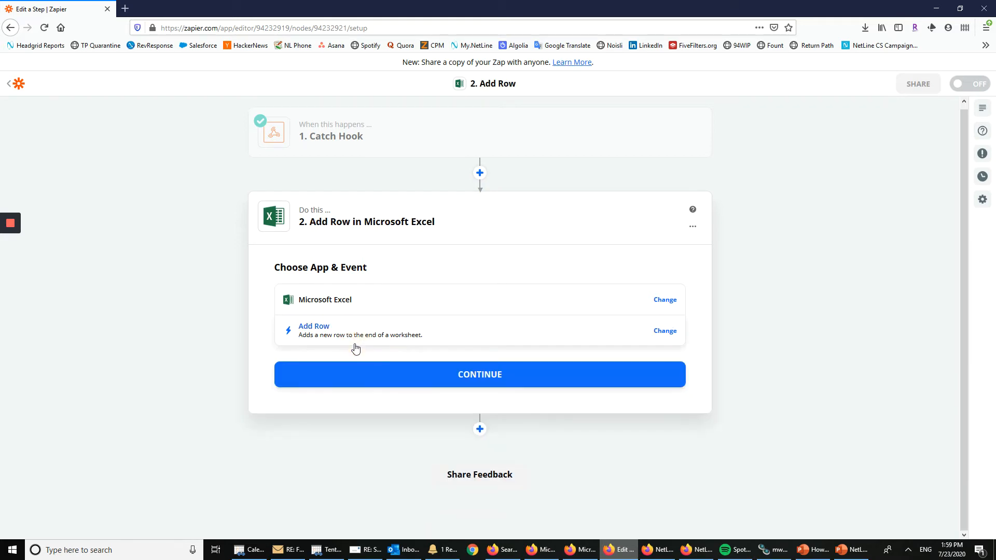
{"action": "left_click", "coordinate": [473, 374]}
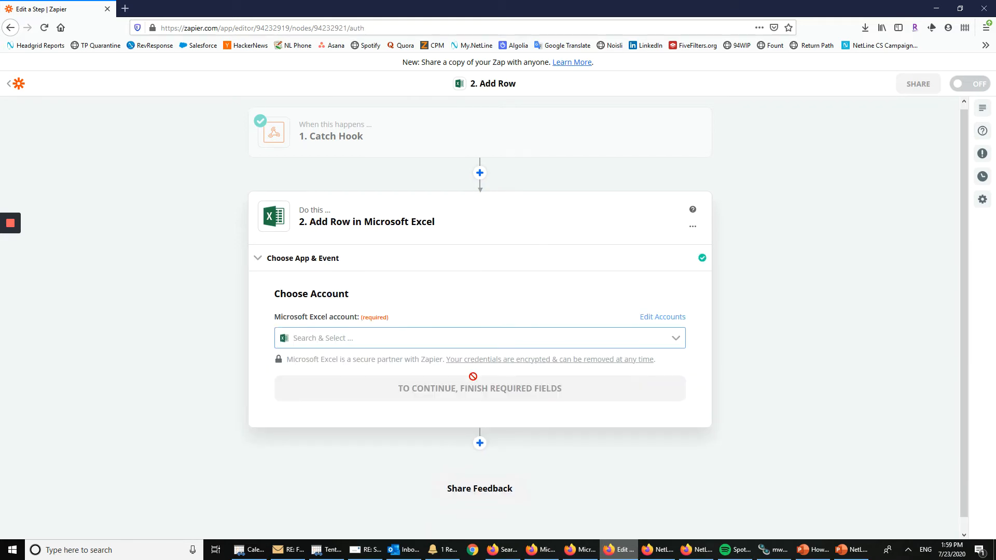
Choose the already connected Microsoft Excel account for the Add Row action and continue to the row settings.
{"action": "left_click", "coordinate": [447, 341]}
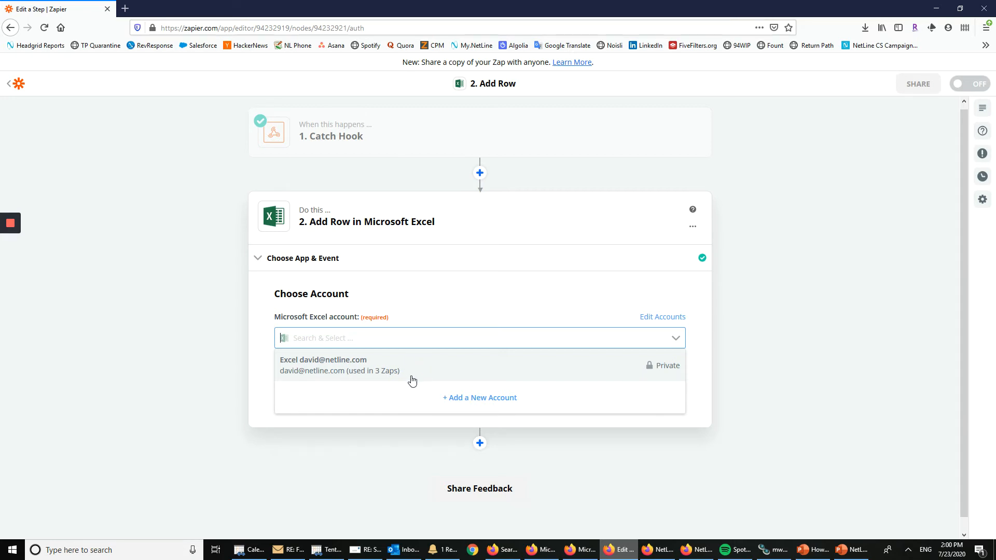
{"action": "left_click", "coordinate": [327, 371]}
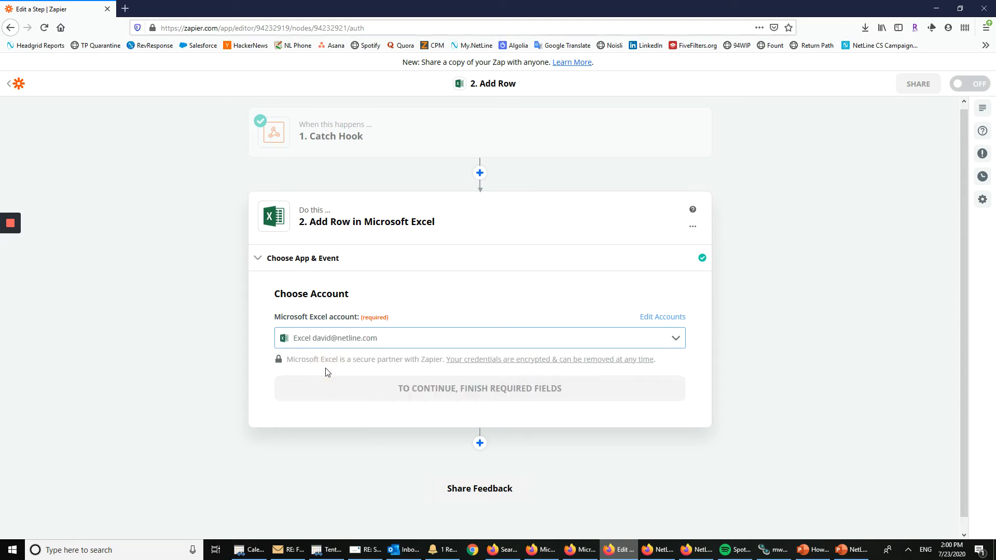
{"action": "left_click", "coordinate": [422, 388]}
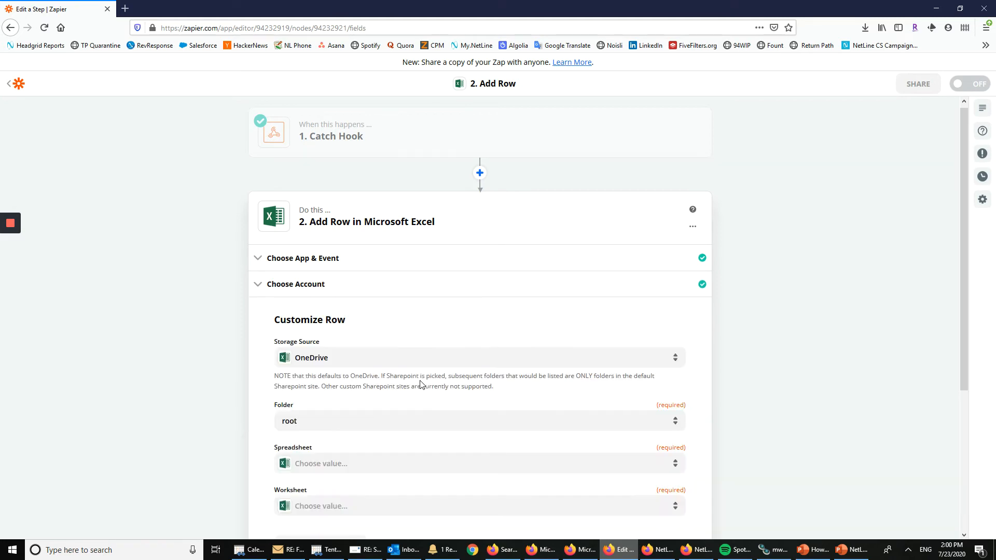
Choose the spreadsheet NetLine Portal to Microsoft Excel - Walkthrough.xlsx and its worksheet Sheet1 as the row's destination.
{"action": "scroll", "coordinate": [415, 381], "scroll_direction": "down", "scroll_amount": 2}
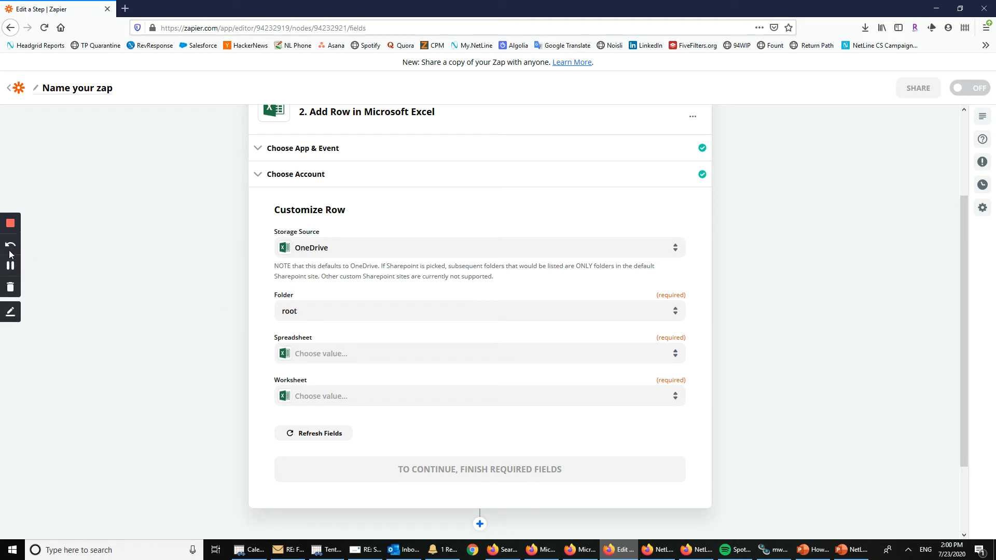
{"action": "left_click", "coordinate": [10, 265]}
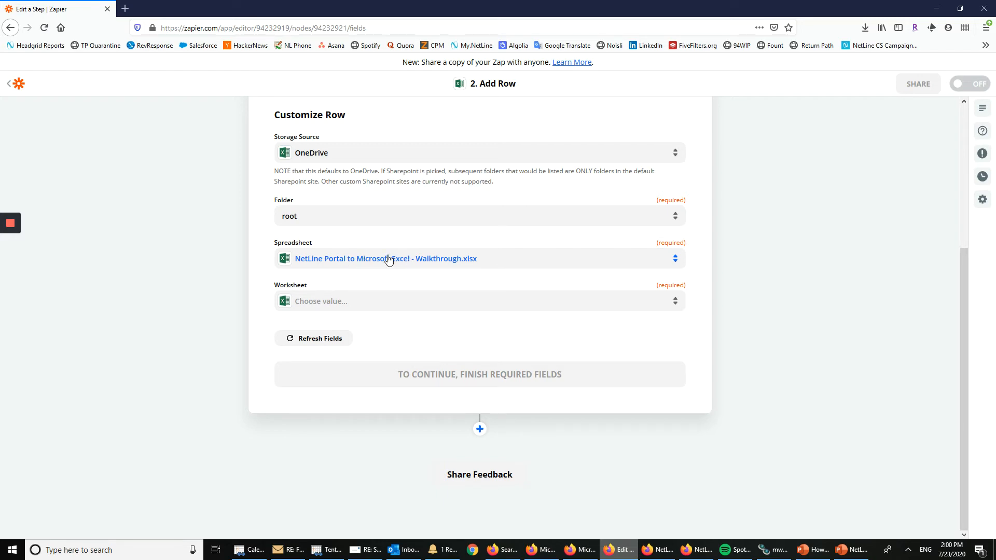
{"action": "left_click", "coordinate": [332, 304]}
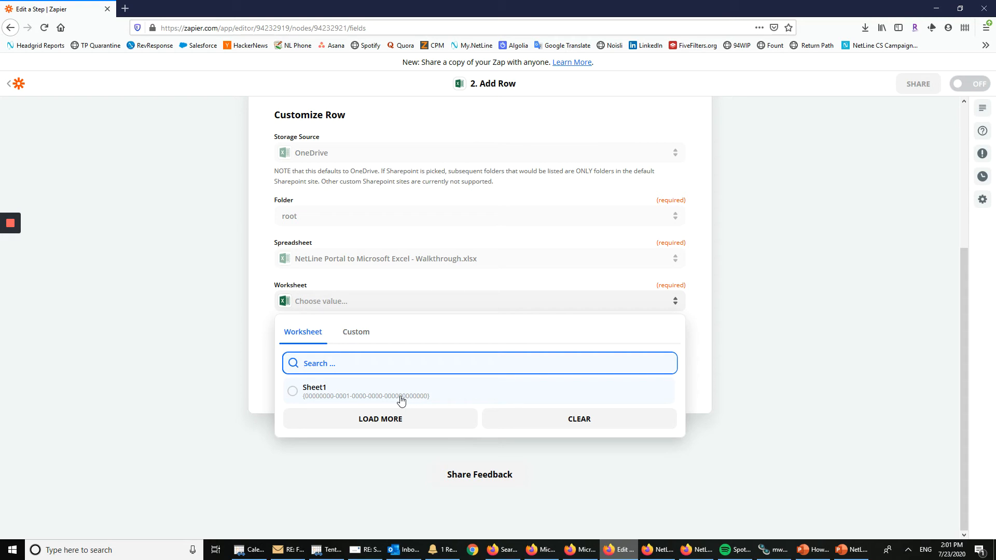
{"action": "left_click", "coordinate": [400, 396]}
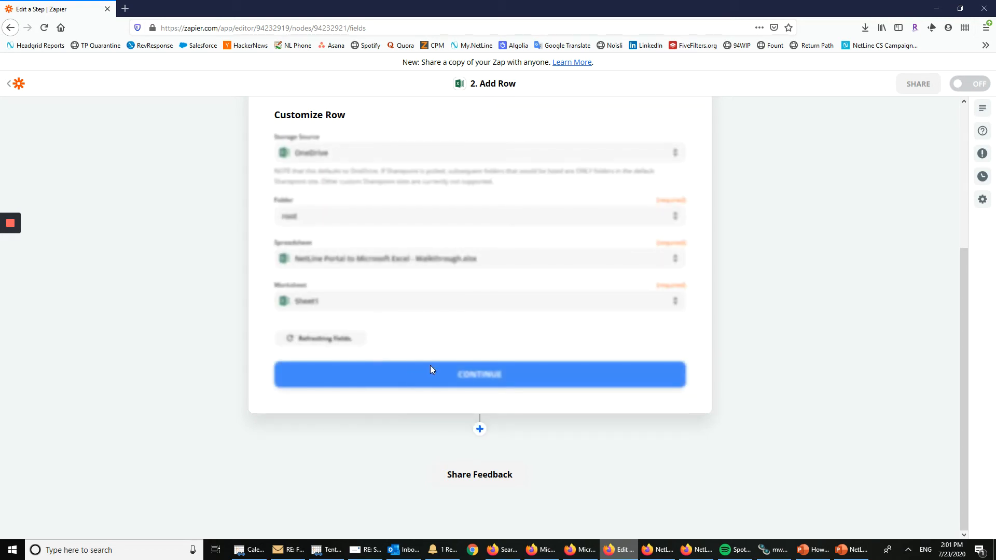
Map the worksheet's Email, Title and Phone columns to the Catch Hook's Email, Title and Phone values.
{"action": "scroll", "coordinate": [431, 370], "scroll_direction": "down", "scroll_amount": 3}
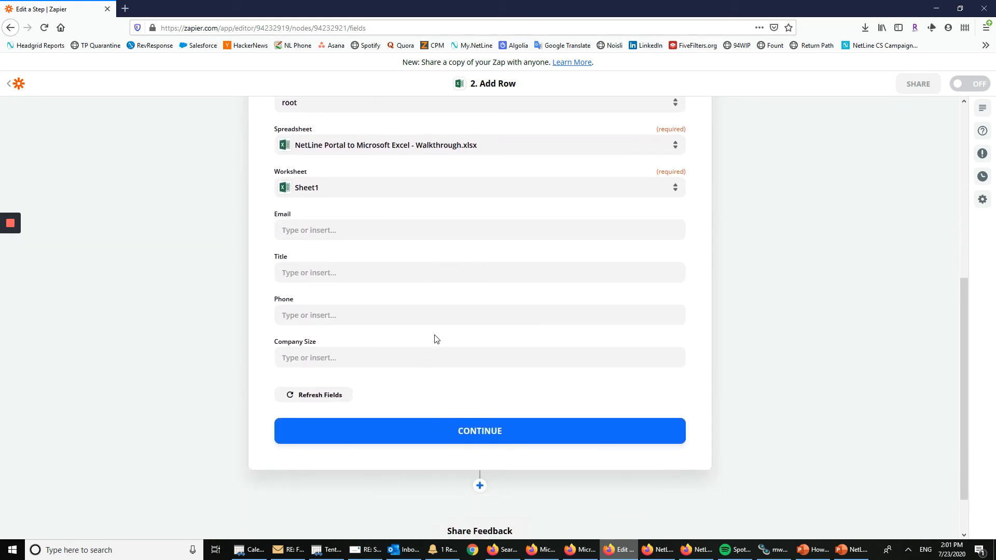
{"action": "left_click", "coordinate": [342, 219]}
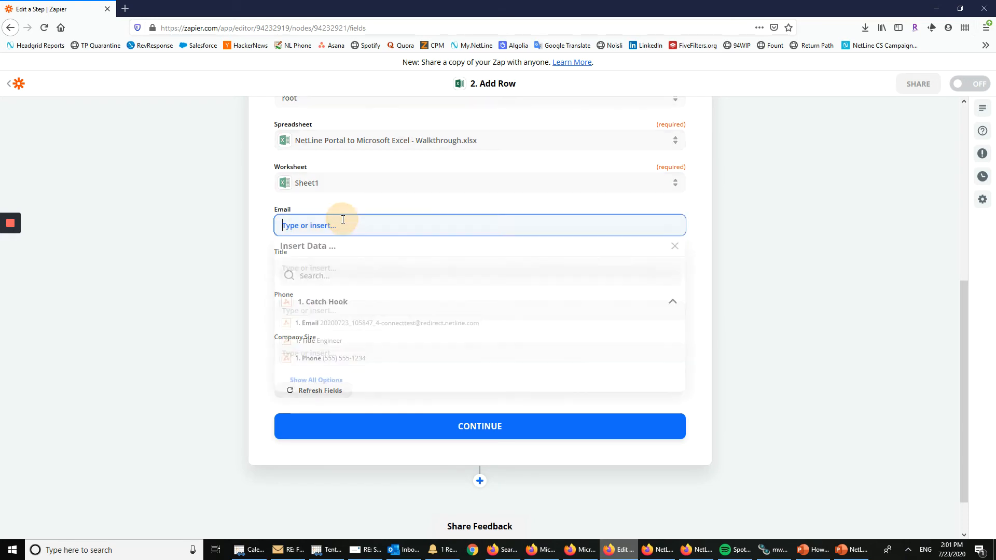
{"action": "left_click", "coordinate": [347, 327]}
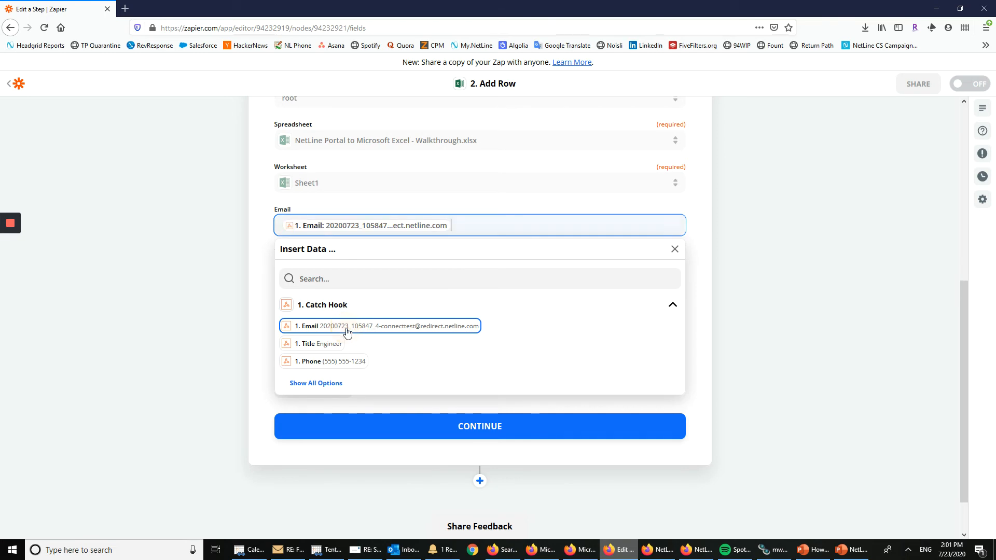
{"action": "left_click", "coordinate": [263, 238]}
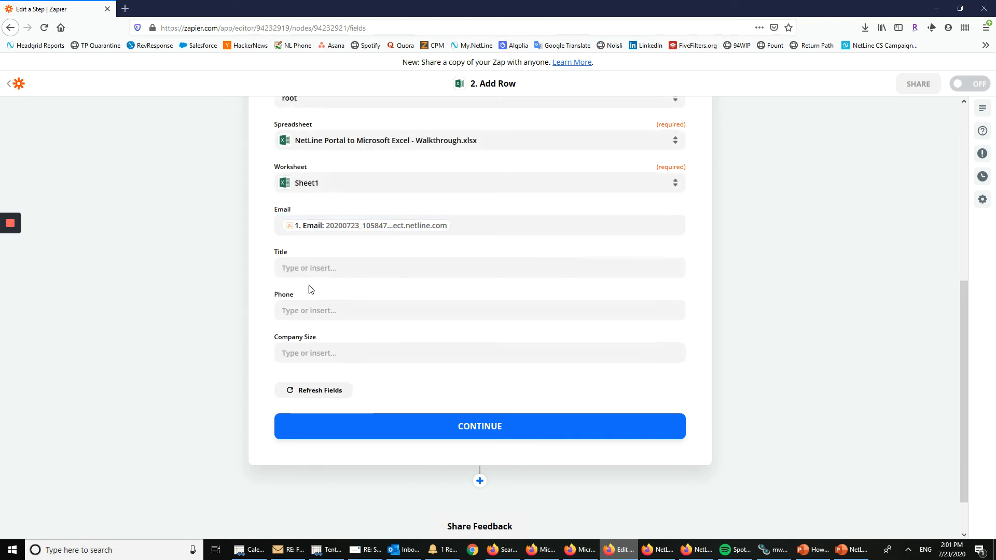
{"action": "left_click", "coordinate": [313, 268]}
{"action": "left_click", "coordinate": [318, 386]}
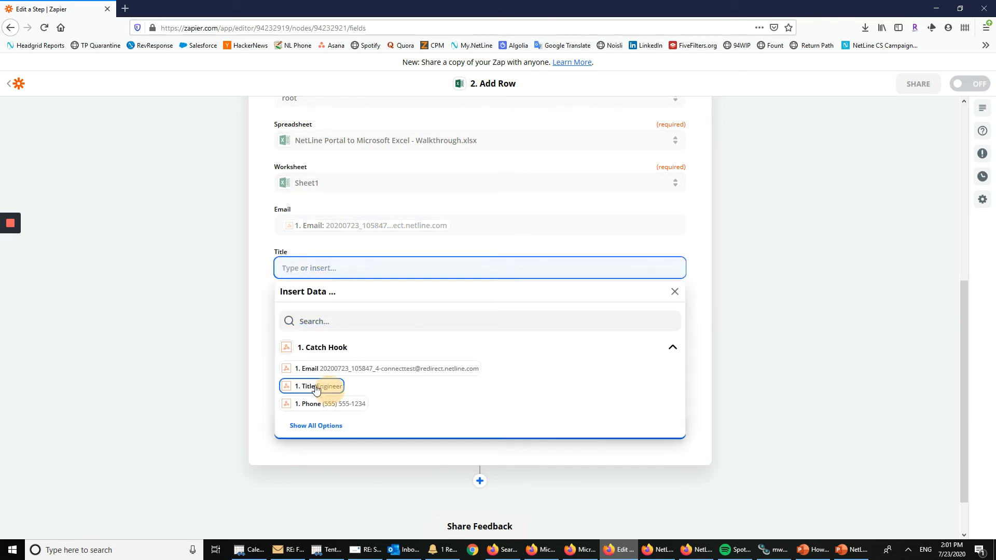
{"action": "left_click", "coordinate": [266, 342]}
{"action": "left_click", "coordinate": [316, 309]}
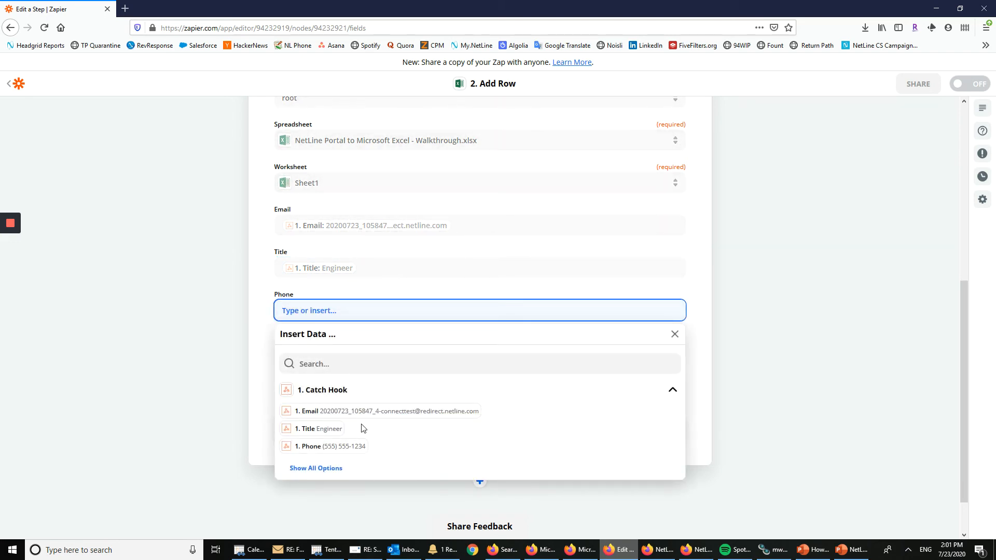
{"action": "left_click", "coordinate": [341, 450]}
{"action": "left_click", "coordinate": [262, 337]}
Map the worksheet's Company Size column to the Catch Hook's Company Size value from the full list of options.
{"action": "left_click", "coordinate": [312, 349]}
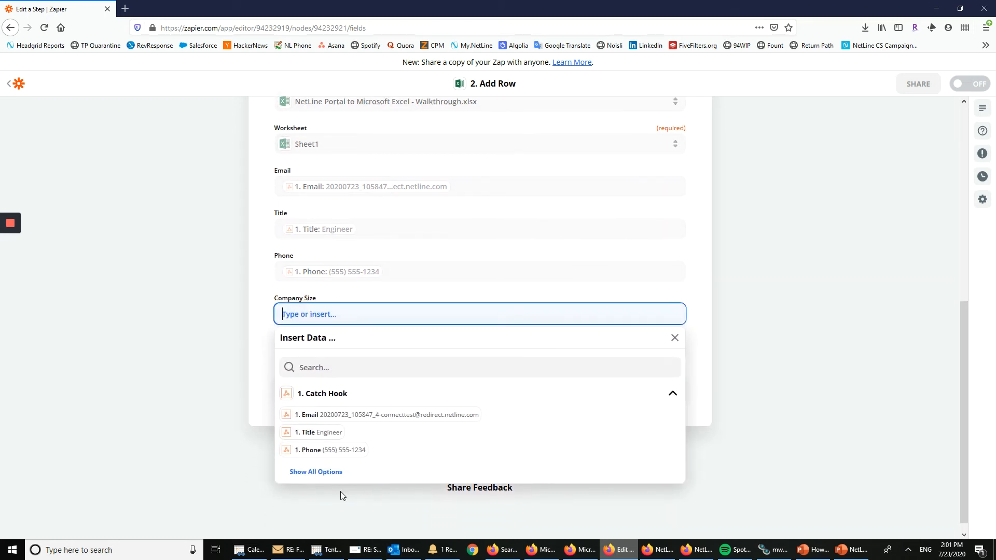
{"action": "left_click", "coordinate": [321, 457]}
{"action": "scroll", "coordinate": [382, 424], "scroll_direction": "down", "scroll_amount": 3}
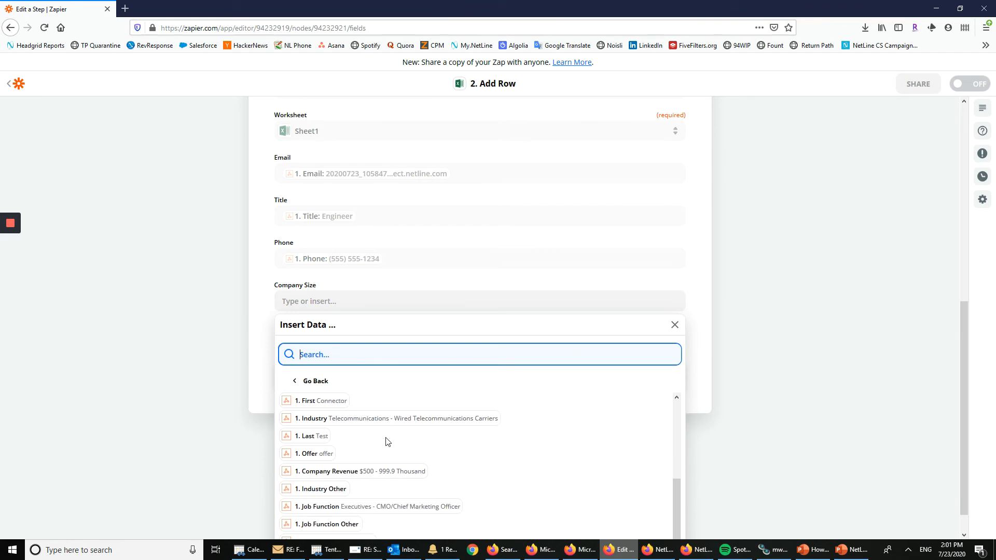
{"action": "scroll", "coordinate": [362, 443], "scroll_direction": "up", "scroll_amount": 1}
{"action": "left_click", "coordinate": [362, 441]}
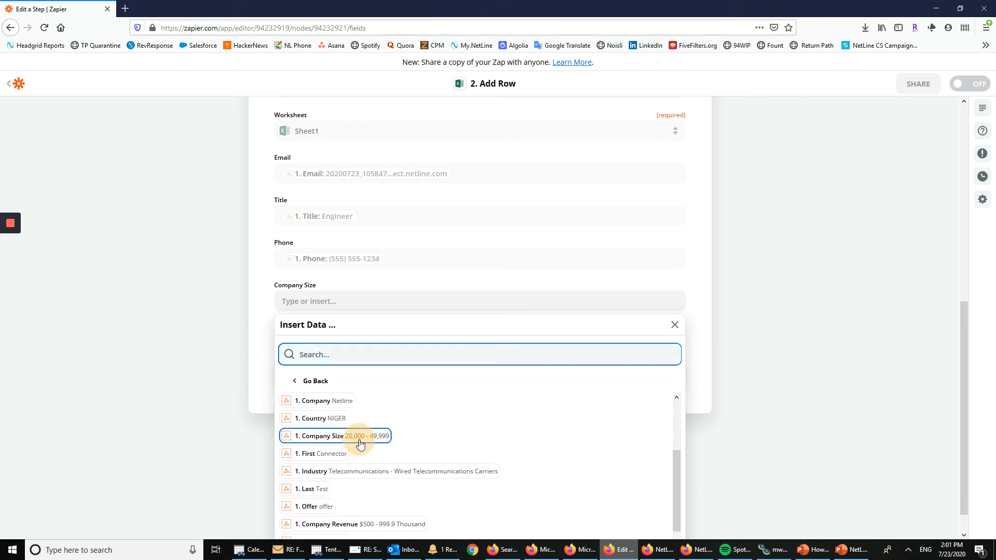
{"action": "left_click", "coordinate": [259, 335]}
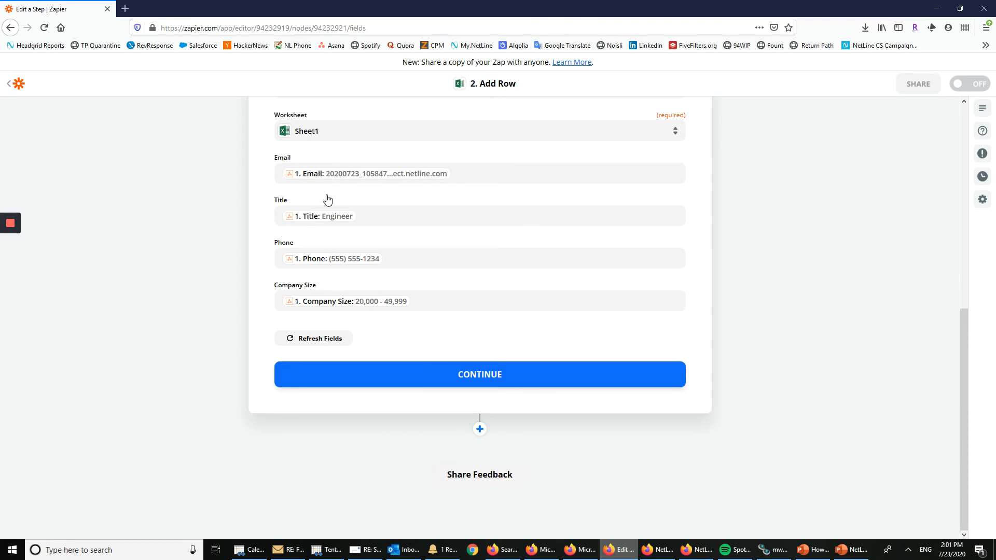
Send a test row to Microsoft Excel and check the new lead's cells against the column headings in the workbook.
{"action": "left_click", "coordinate": [476, 377]}
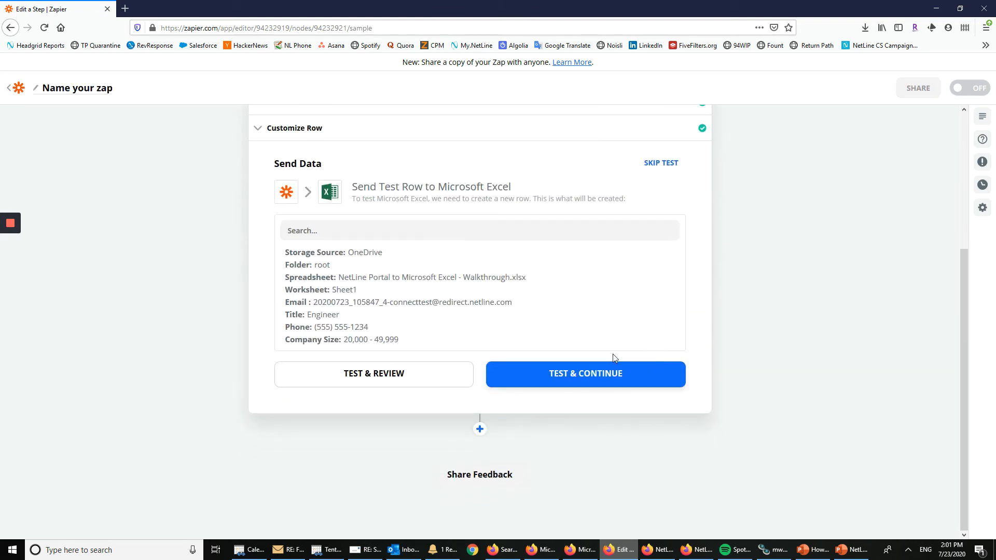
{"action": "left_click", "coordinate": [384, 375]}
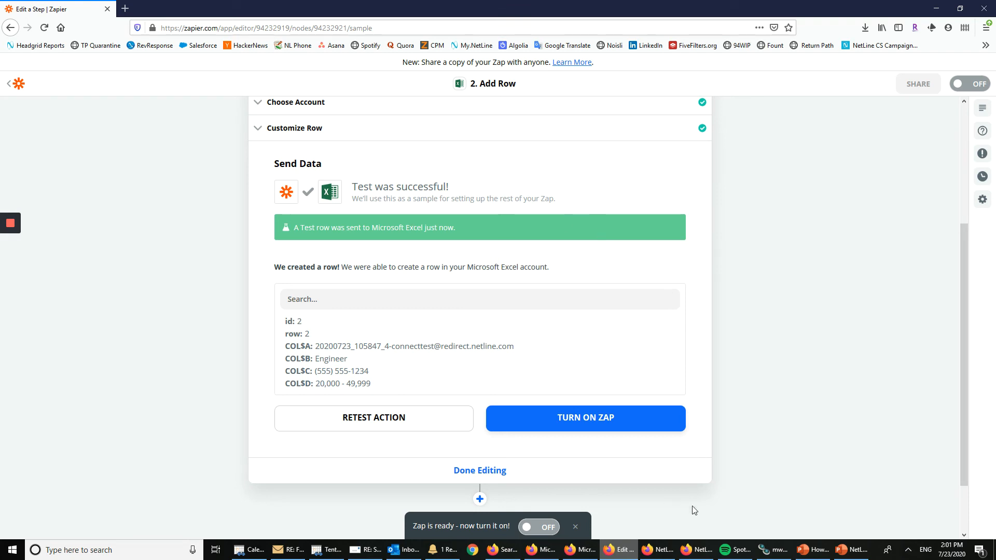
{"action": "left_click", "coordinate": [698, 554]}
{"action": "left_click", "coordinate": [345, 321]}
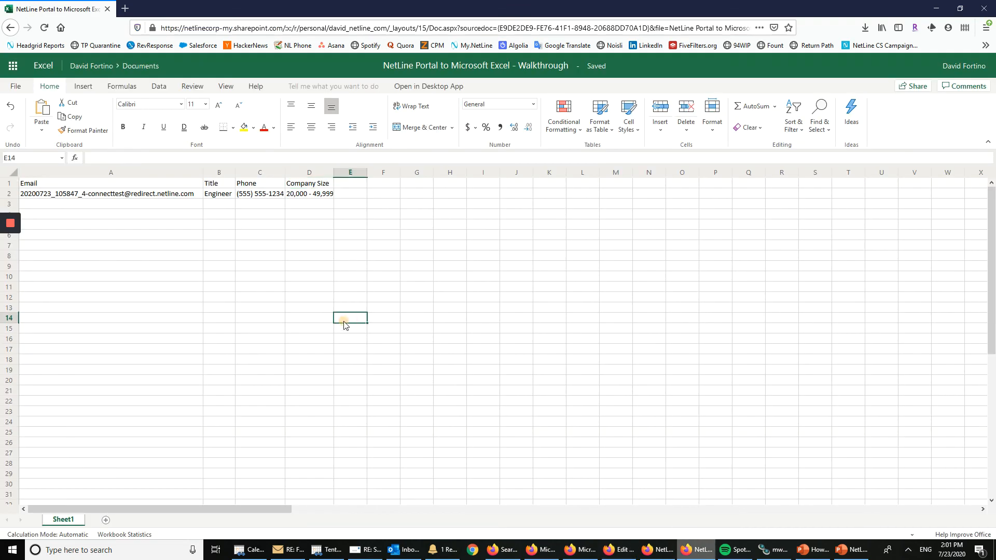
{"action": "left_click", "coordinate": [129, 194]}
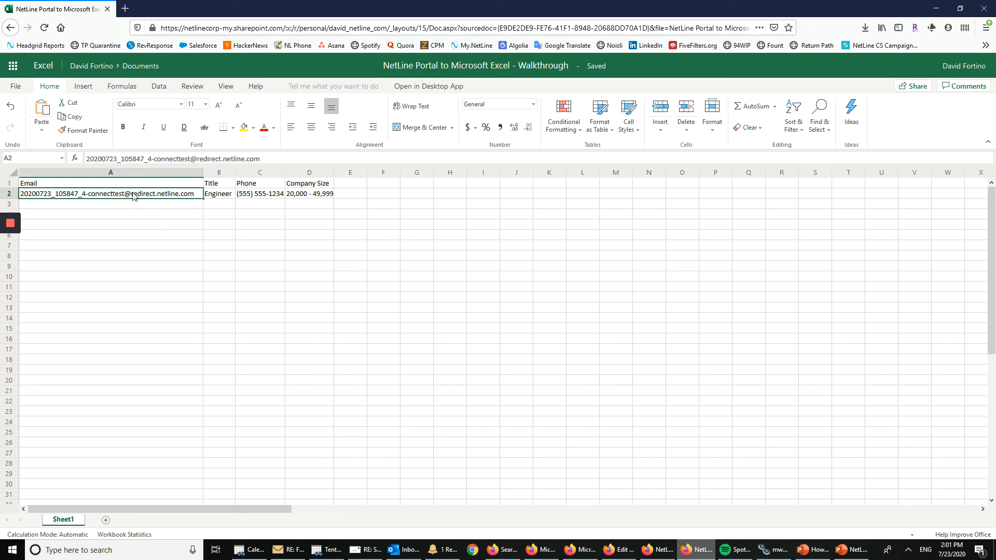
{"action": "key", "text": "shift+Right"}
{"action": "key", "text": "shift+Right"}
{"action": "key", "text": "shift+Right"}
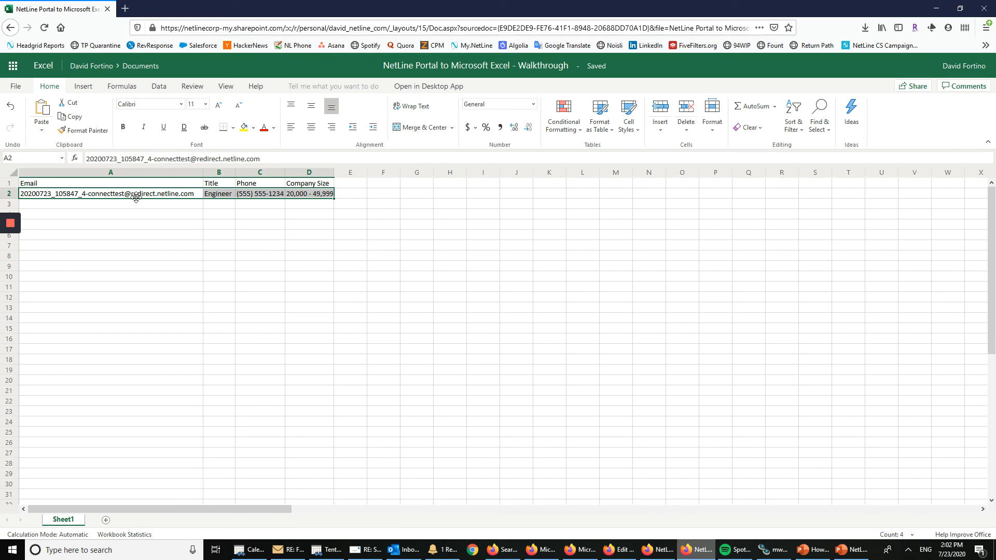
{"action": "left_click", "coordinate": [187, 184]}
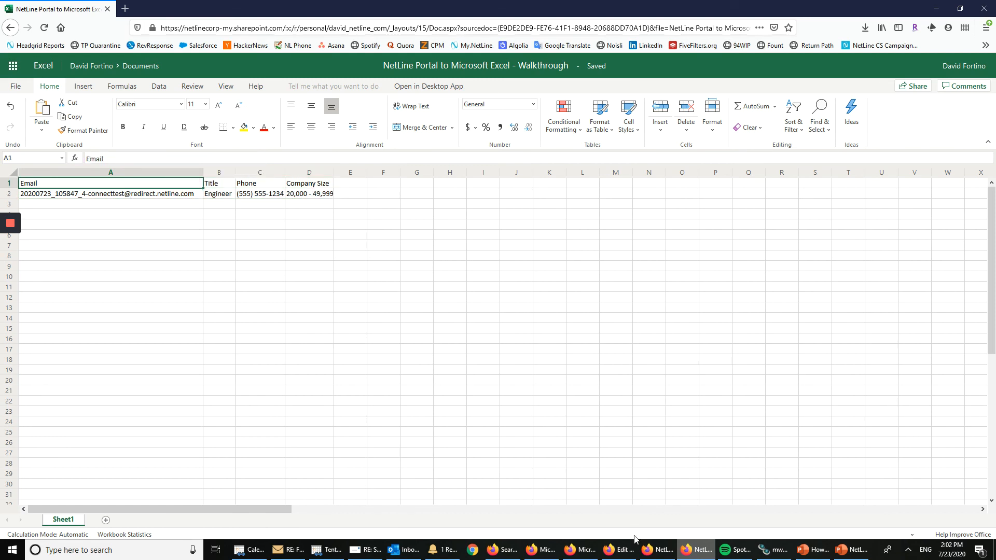
Switch to the NetLine Portal and enable the primary connector in the campaign's Connector Fulfillment settings.
{"action": "left_click", "coordinate": [651, 556]}
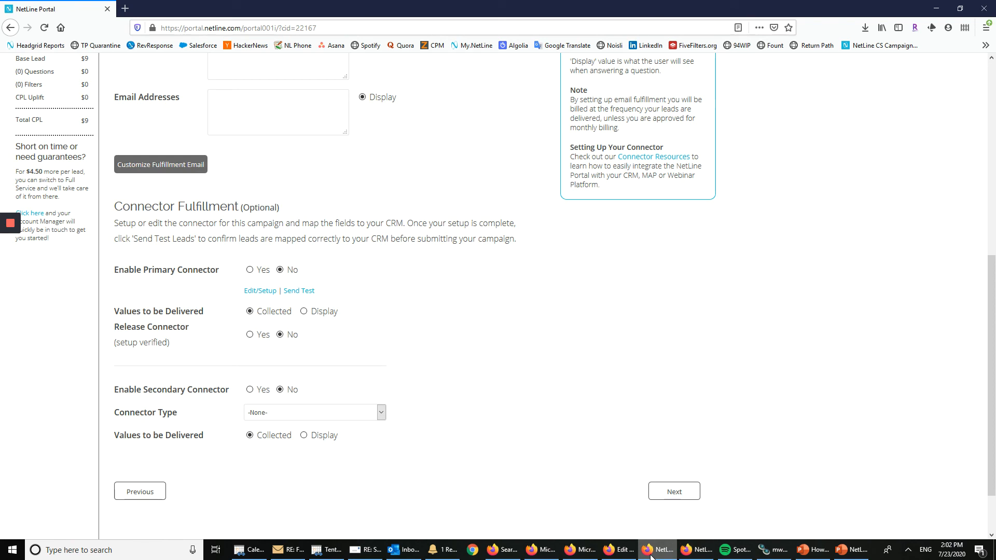
{"action": "left_click", "coordinate": [622, 551]}
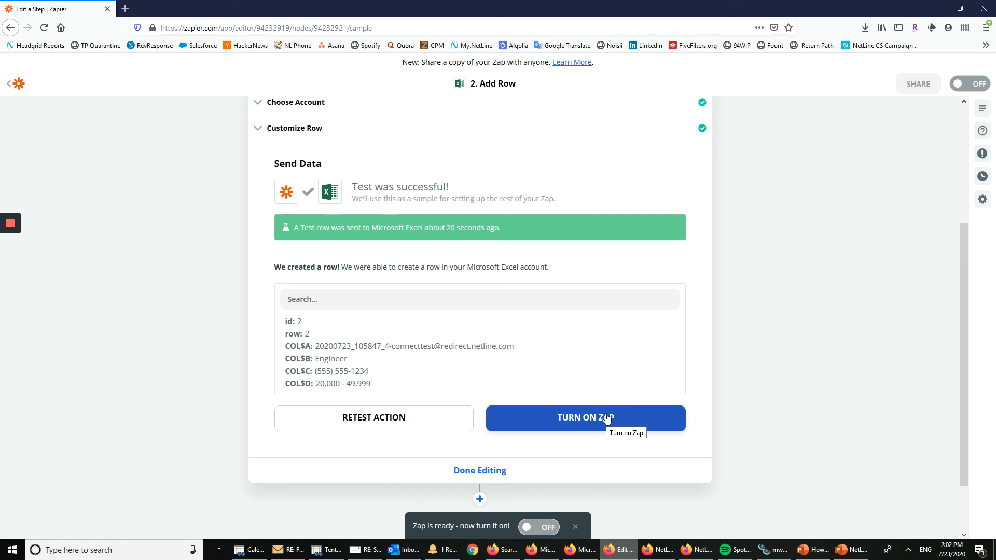
{"action": "left_click", "coordinate": [660, 553]}
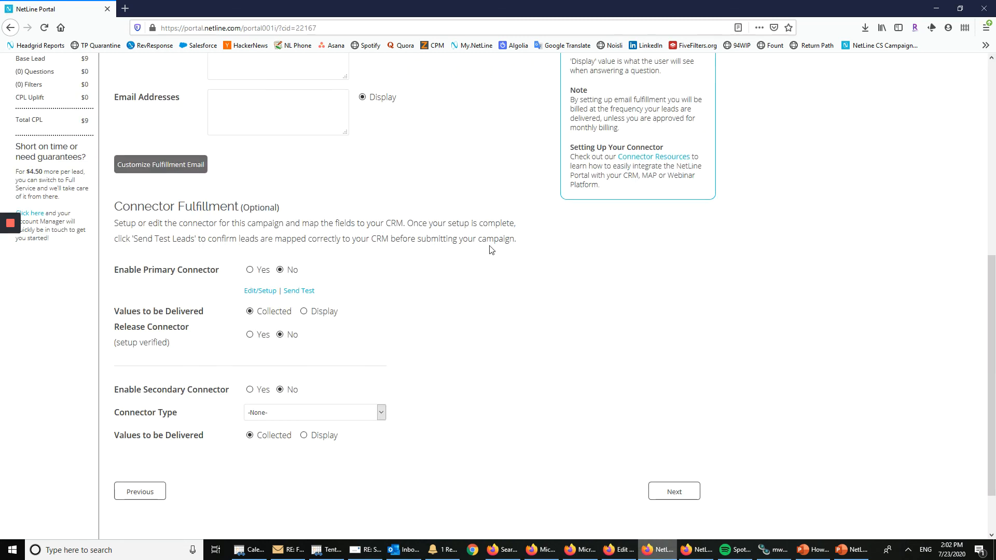
{"action": "left_click", "coordinate": [250, 271]}
{"action": "scroll", "coordinate": [438, 278], "scroll_direction": "down", "scroll_amount": 2}
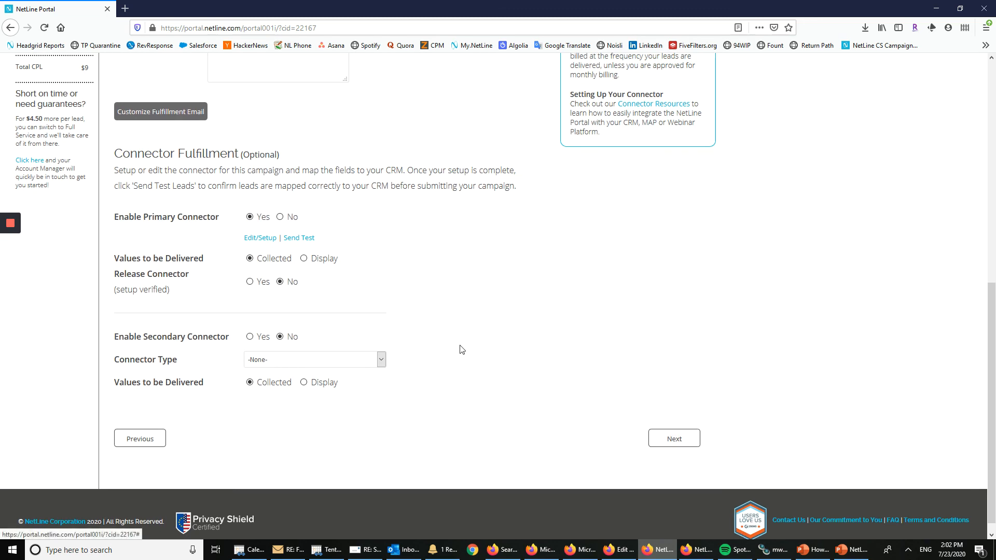
{"action": "scroll", "coordinate": [470, 349], "scroll_direction": "up", "scroll_amount": 6}
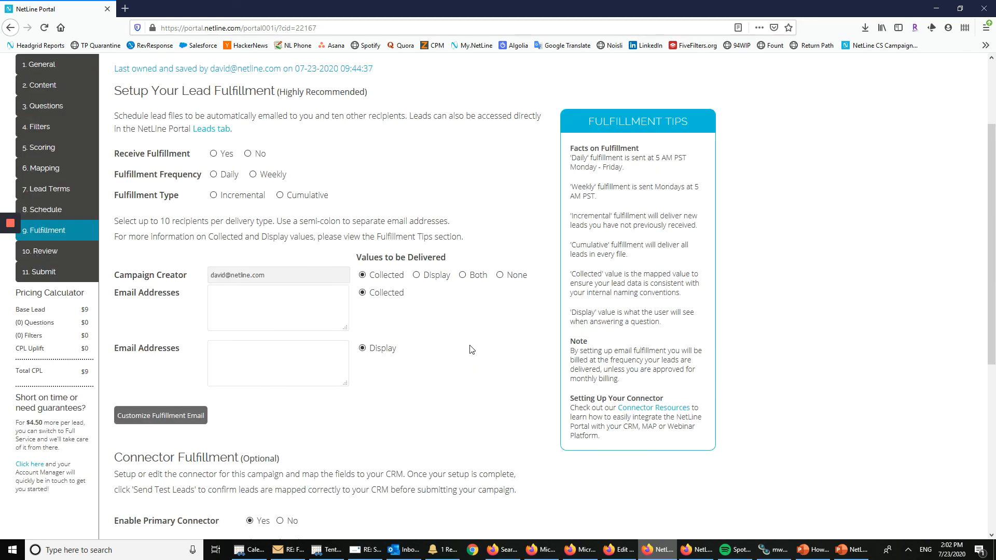
{"action": "scroll", "coordinate": [470, 350], "scroll_direction": "up", "scroll_amount": 2}
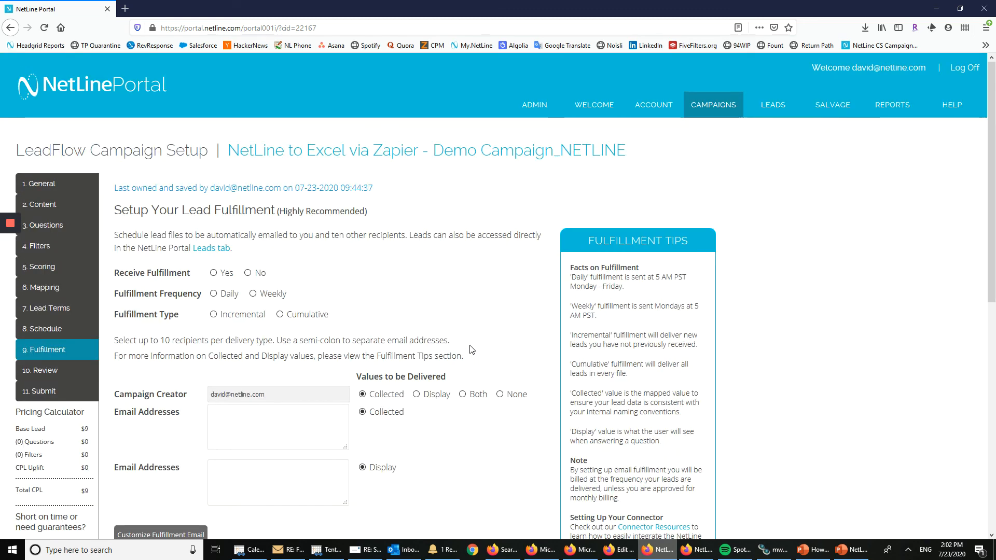
{"action": "scroll", "coordinate": [470, 349], "scroll_direction": "down", "scroll_amount": 4}
{"action": "scroll", "coordinate": [468, 349], "scroll_direction": "down", "scroll_amount": 2}
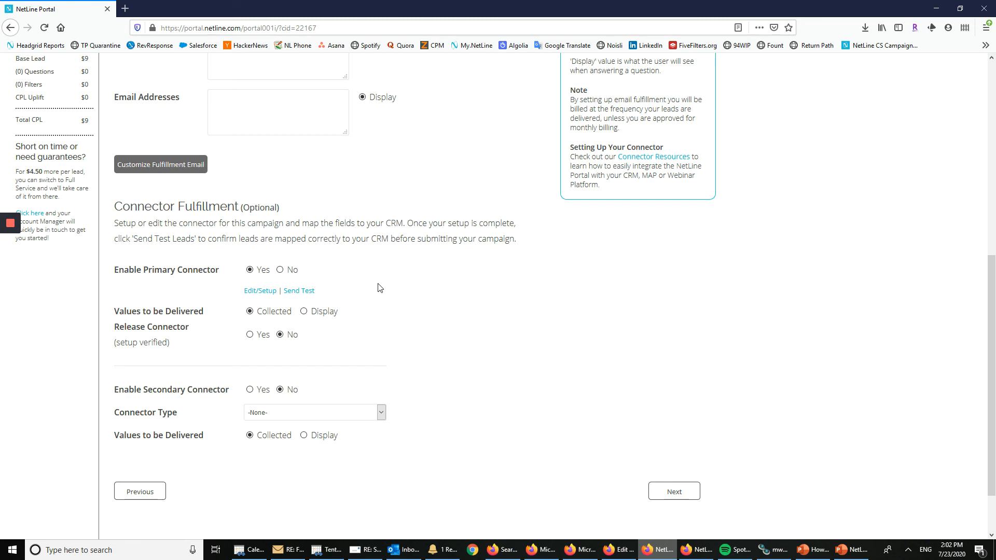
{"action": "scroll", "coordinate": [380, 288], "scroll_direction": "up", "scroll_amount": 6}
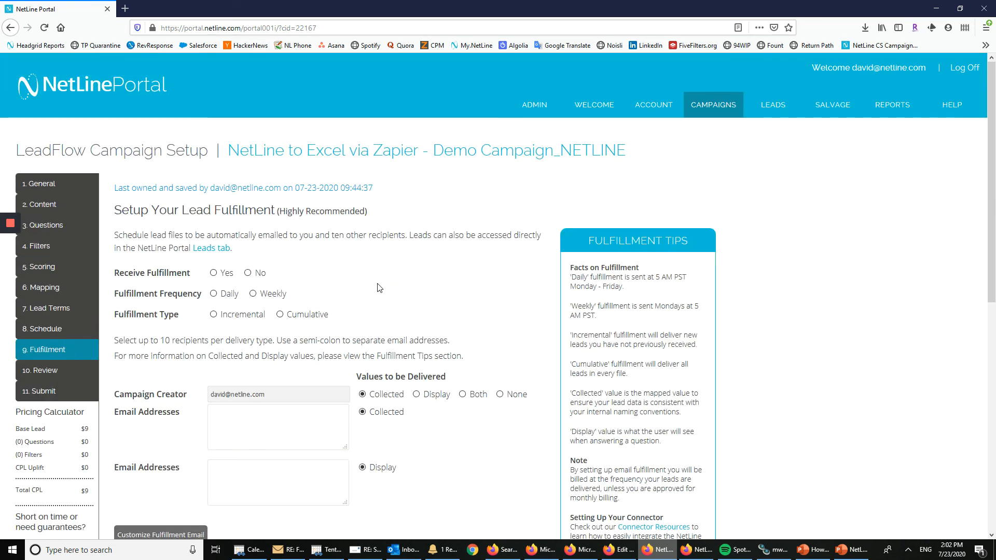